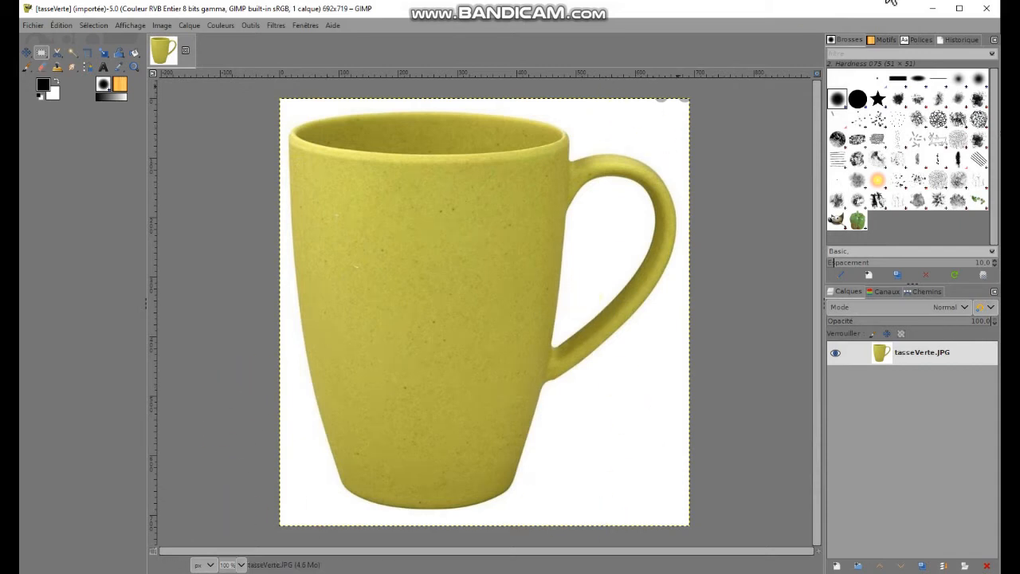
Duplicate the tasseVerte.JPG layer and hide the original layer
right_click(906, 353)
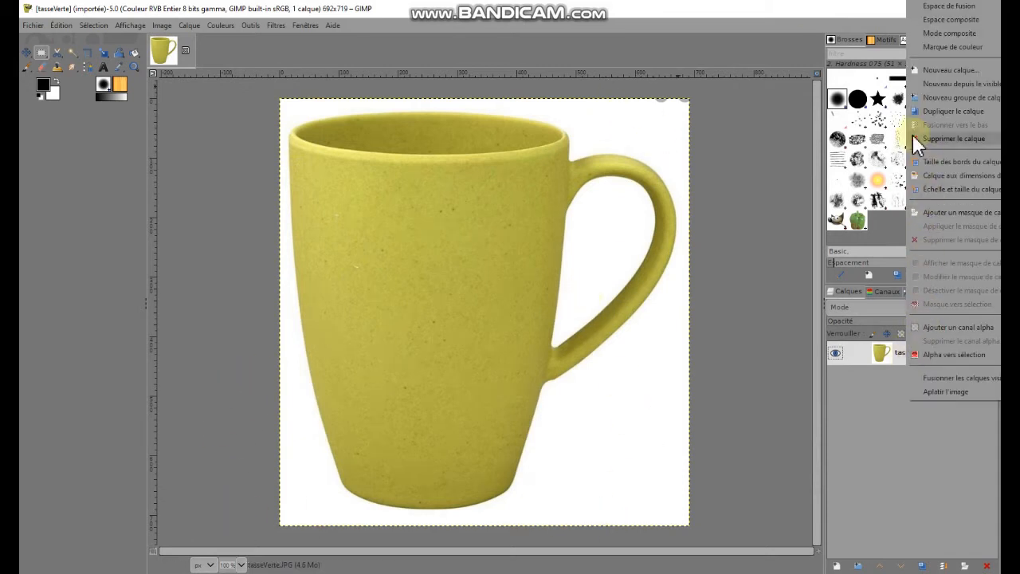
left_click(952, 111)
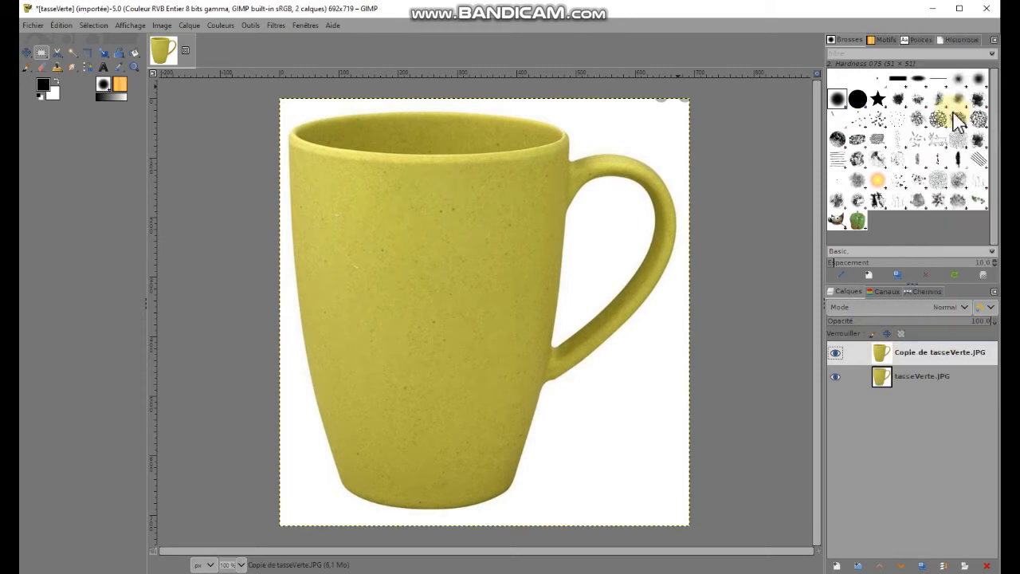
left_click(834, 376)
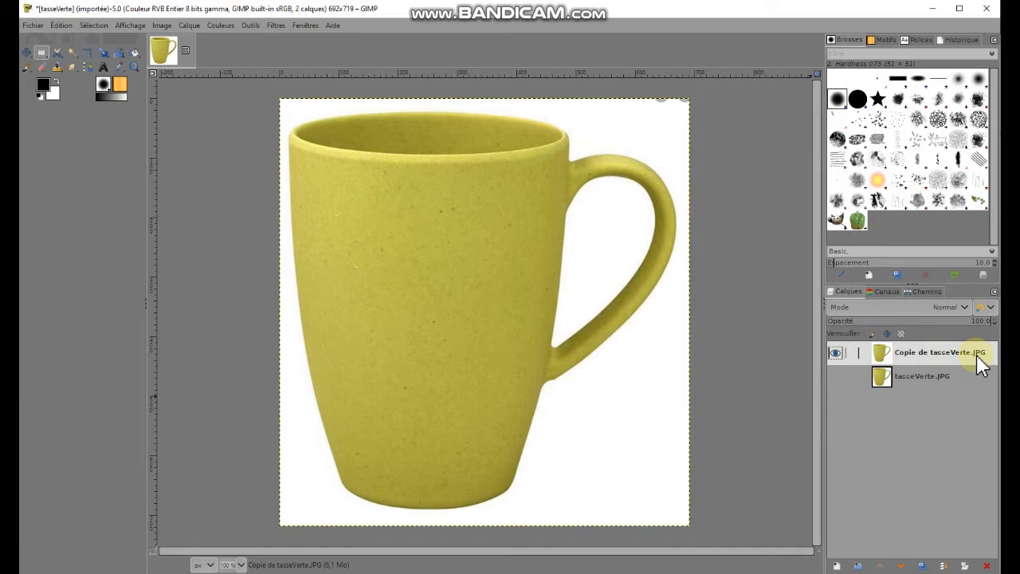
Rename the duplicated layer as "Calque de travail"
double_click(902, 355)
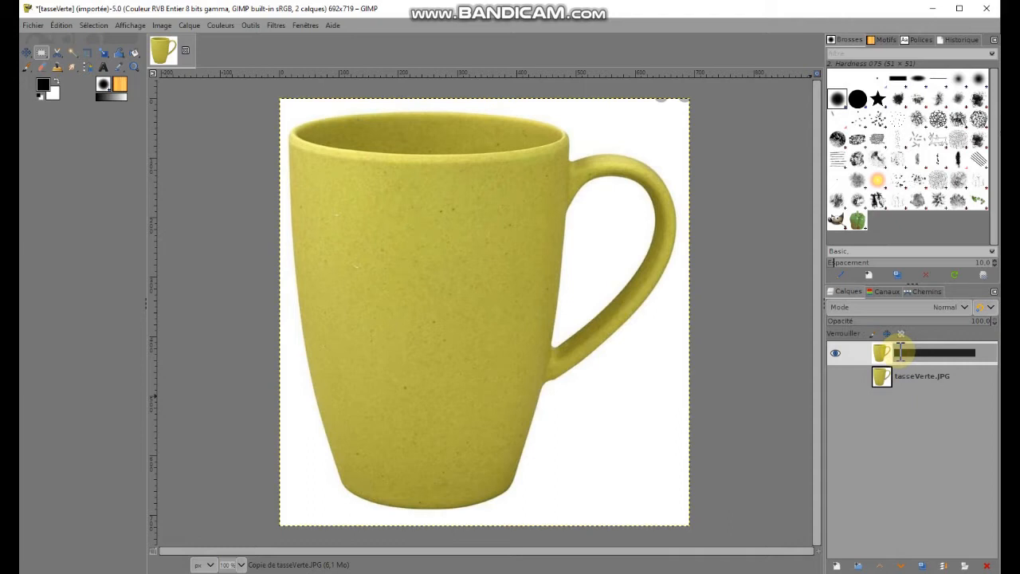
type("Calque de travail")
key("Return")
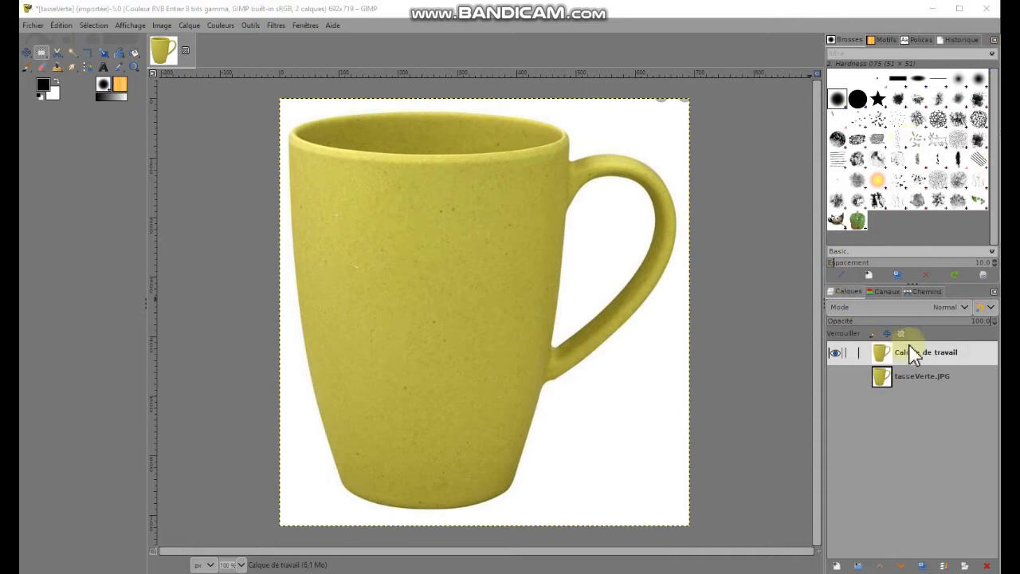
Add an alpha channel to the Calque de travail layer
left_click(884, 354)
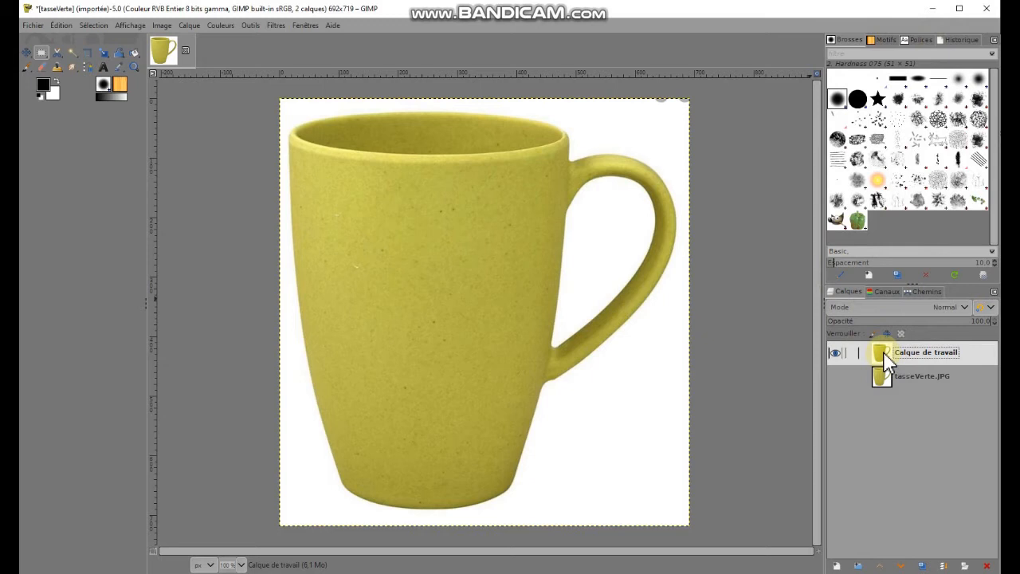
right_click(886, 357)
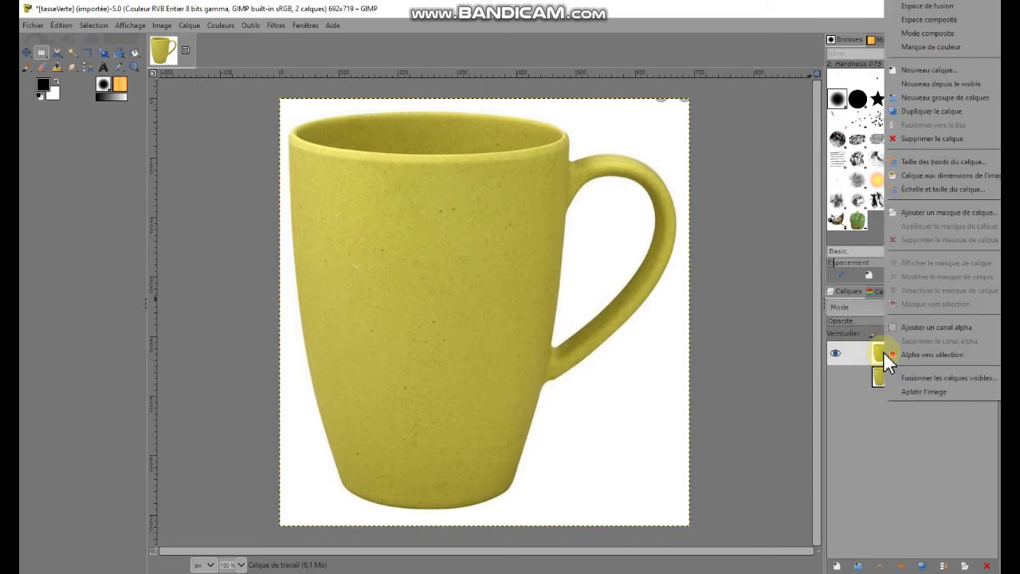
left_click(948, 326)
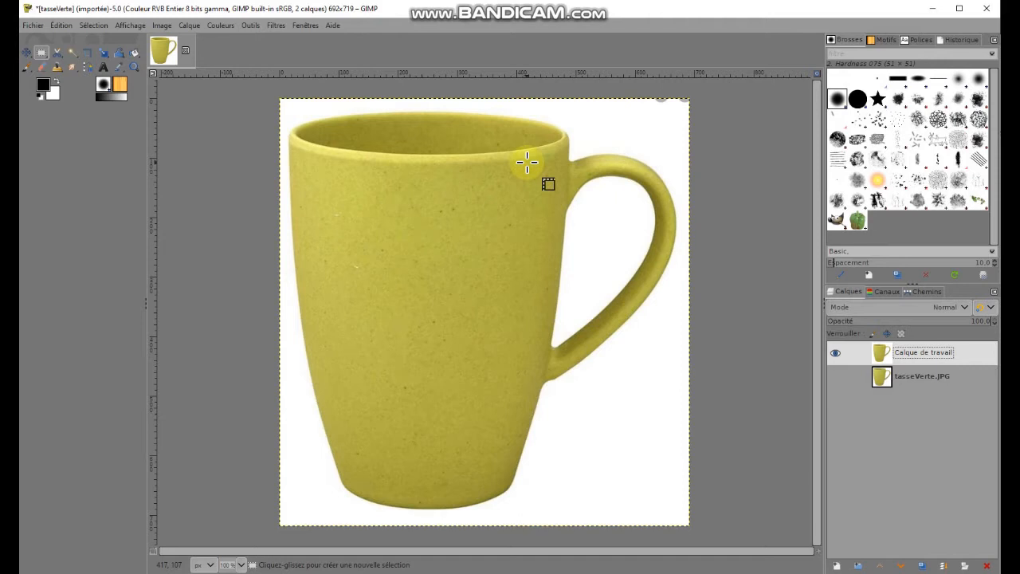
Start an Intelligent Scissors outline at the outer end of the mug's rim opposite the handle and trace along the back rim
left_click(59, 51)
left_click(252, 24)
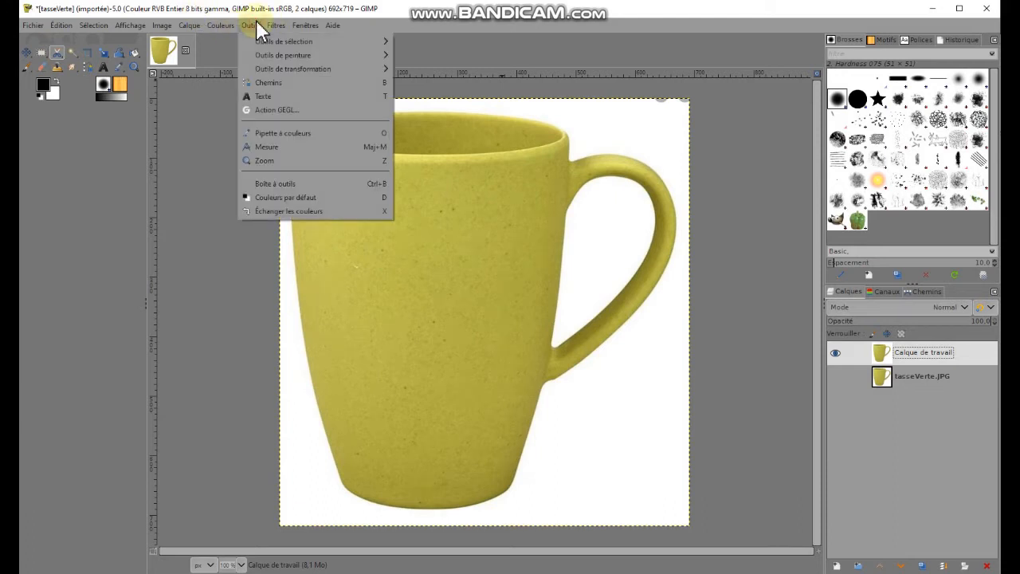
left_click(288, 43)
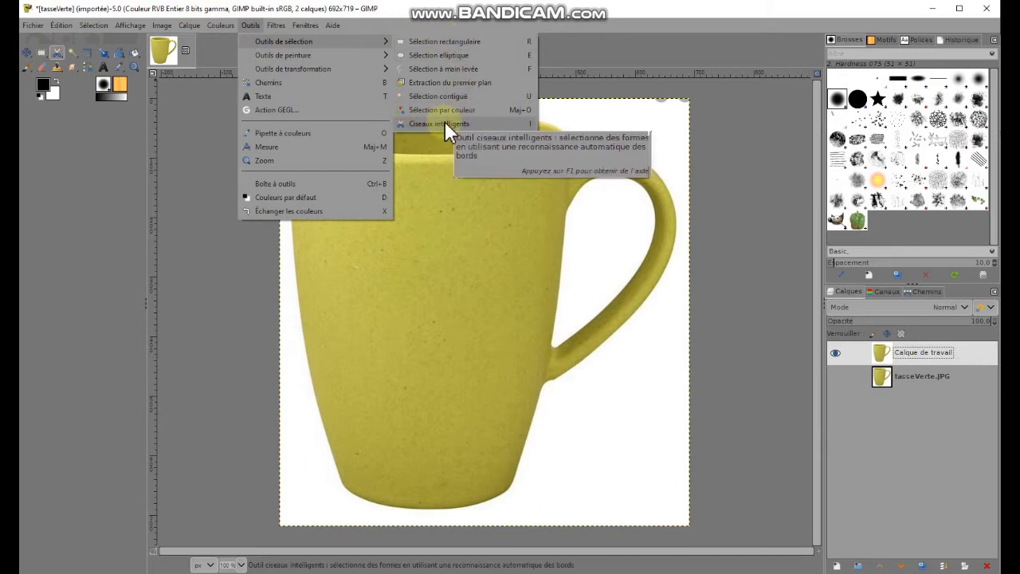
left_click(51, 53)
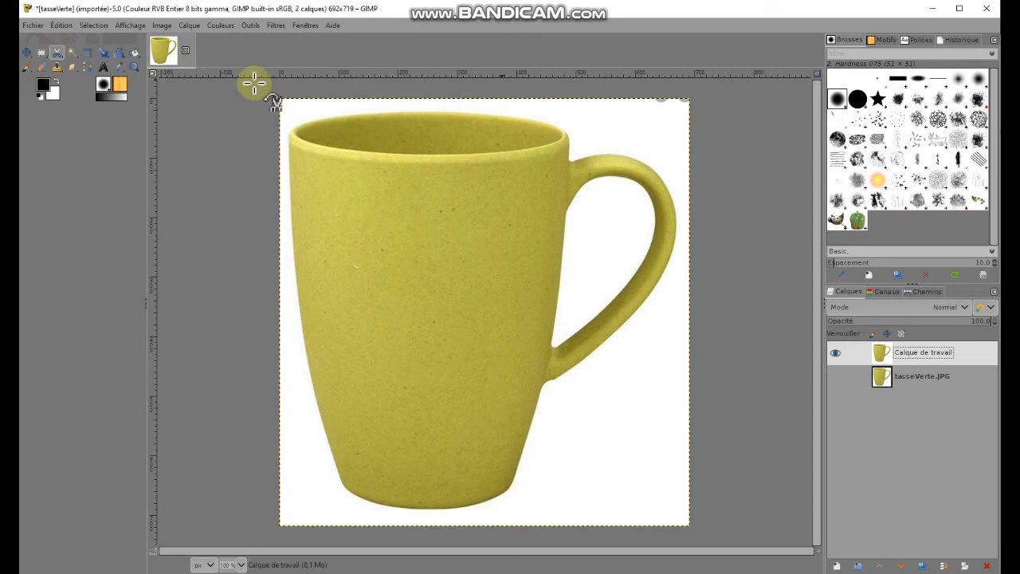
left_click(290, 130)
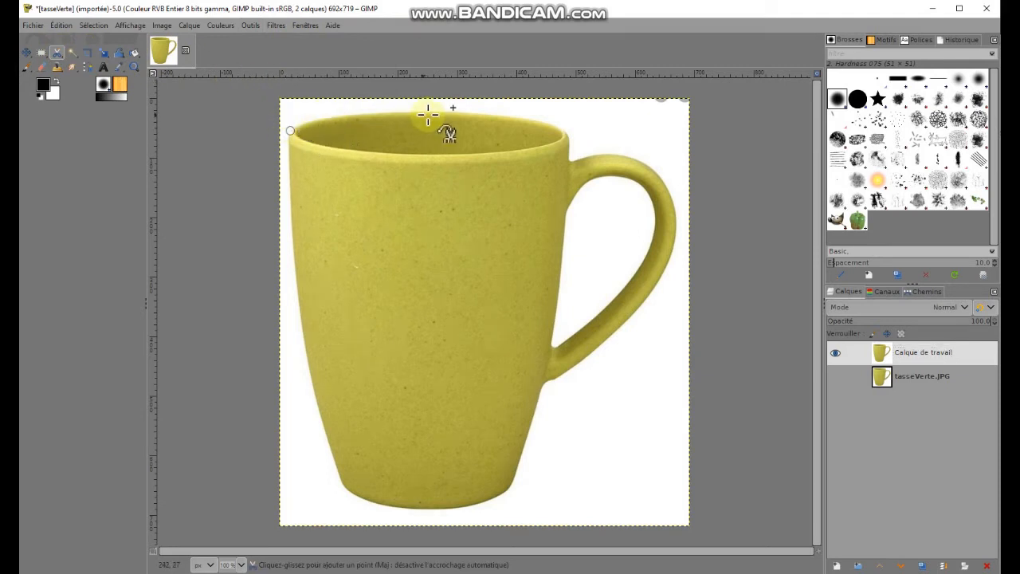
left_click(384, 112)
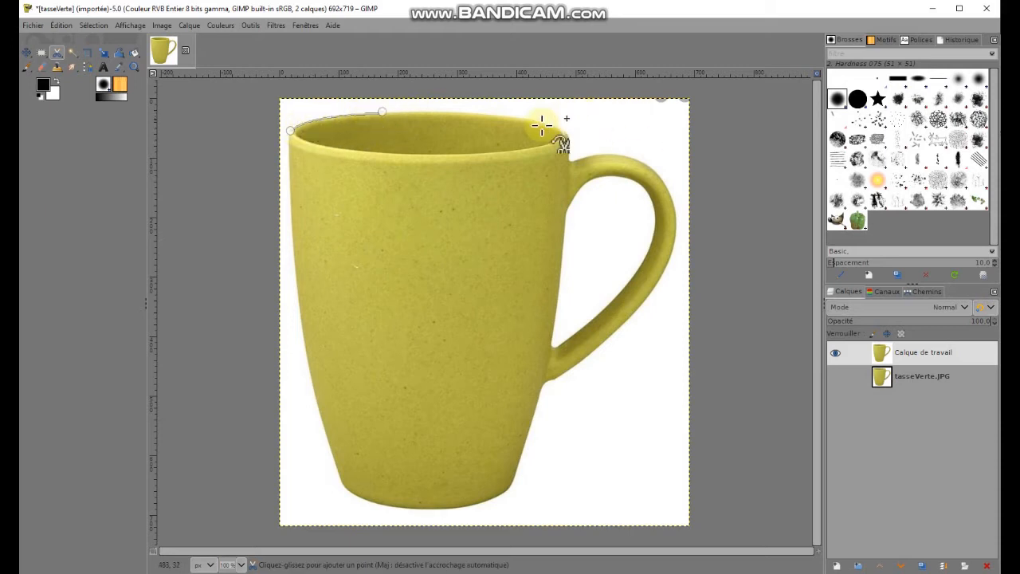
left_click(468, 113)
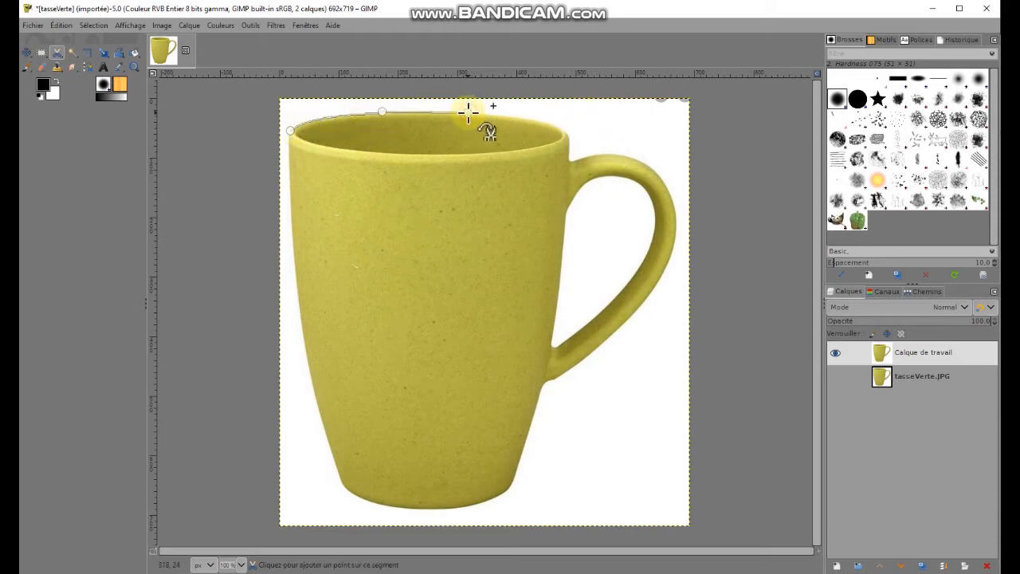
left_click(547, 119)
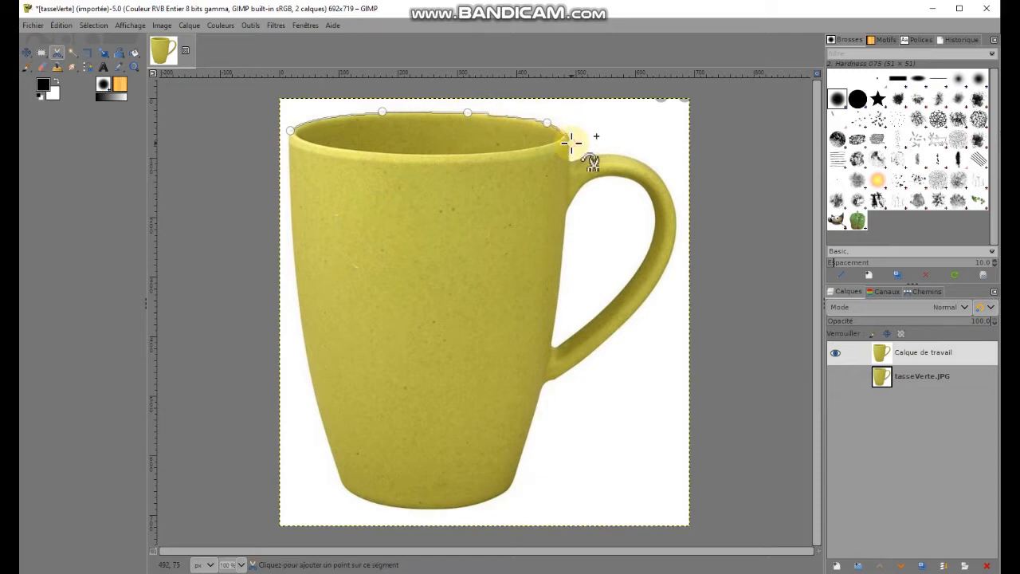
Continue the scissors outline around the handle's outer edge and the mug body, and convert the closed outline into a selection
left_click(571, 143)
left_click(571, 162)
left_click(631, 158)
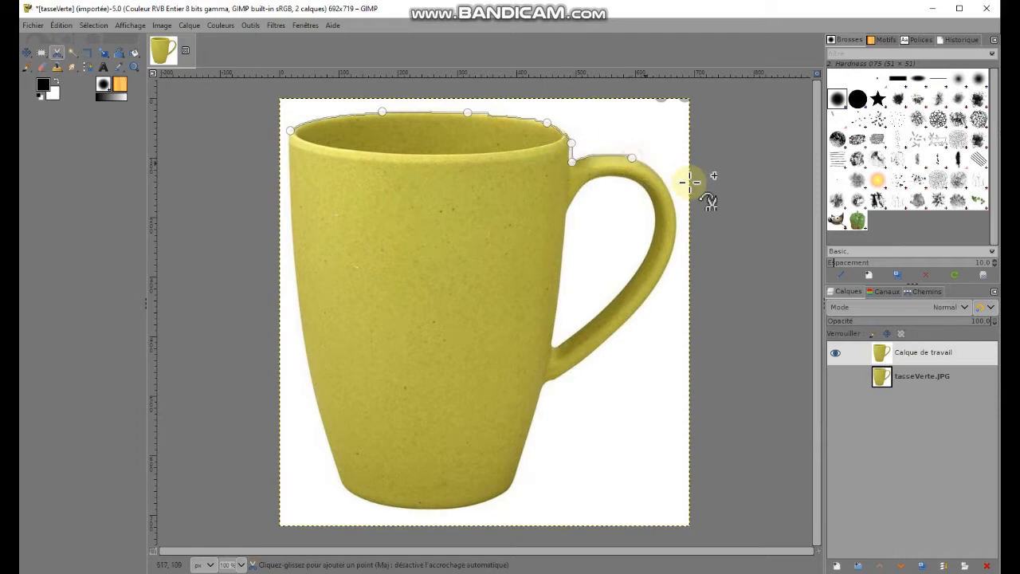
left_click(668, 196)
left_click(643, 308)
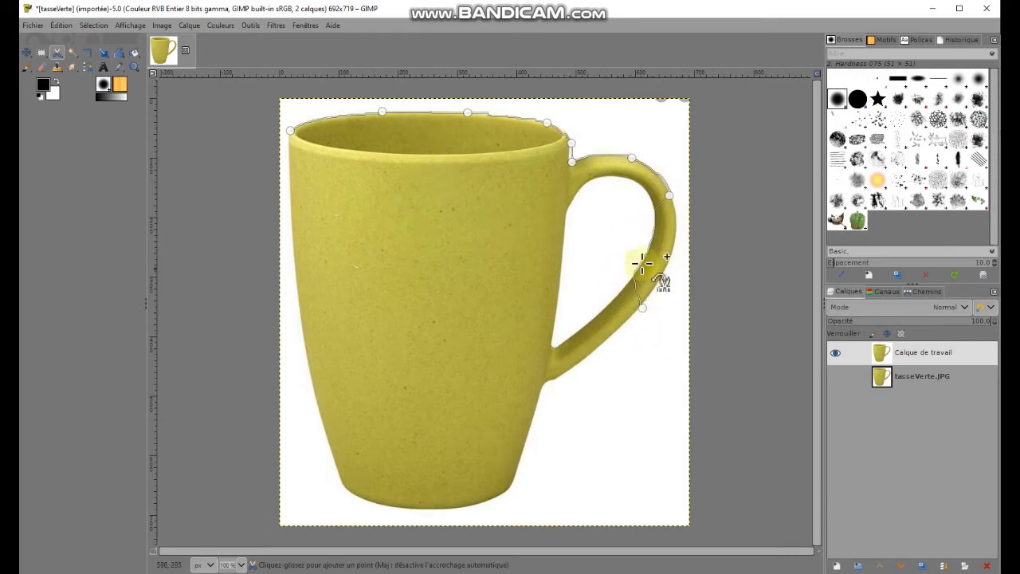
left_click_drag(645, 253, 675, 253)
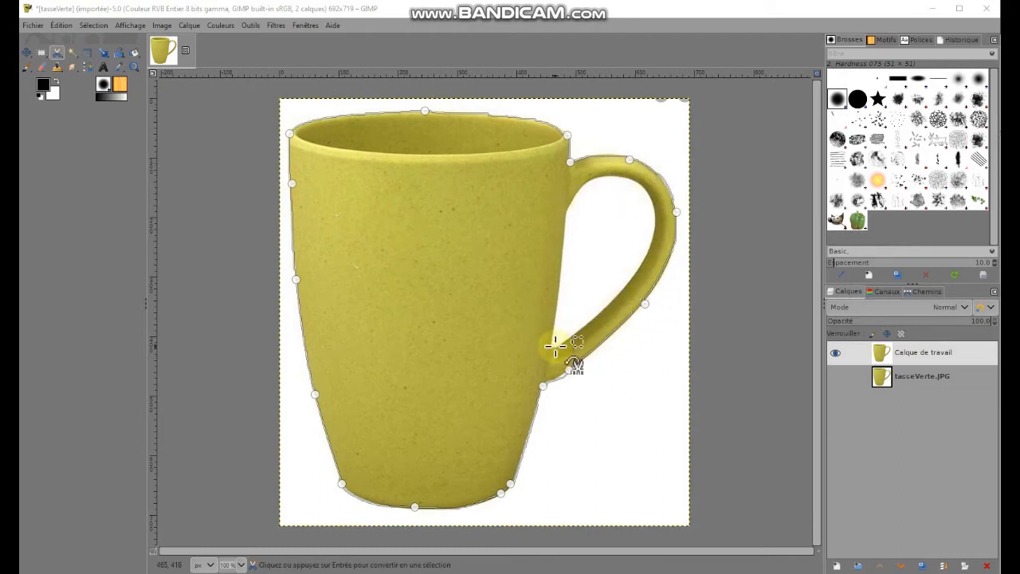
key("Return")
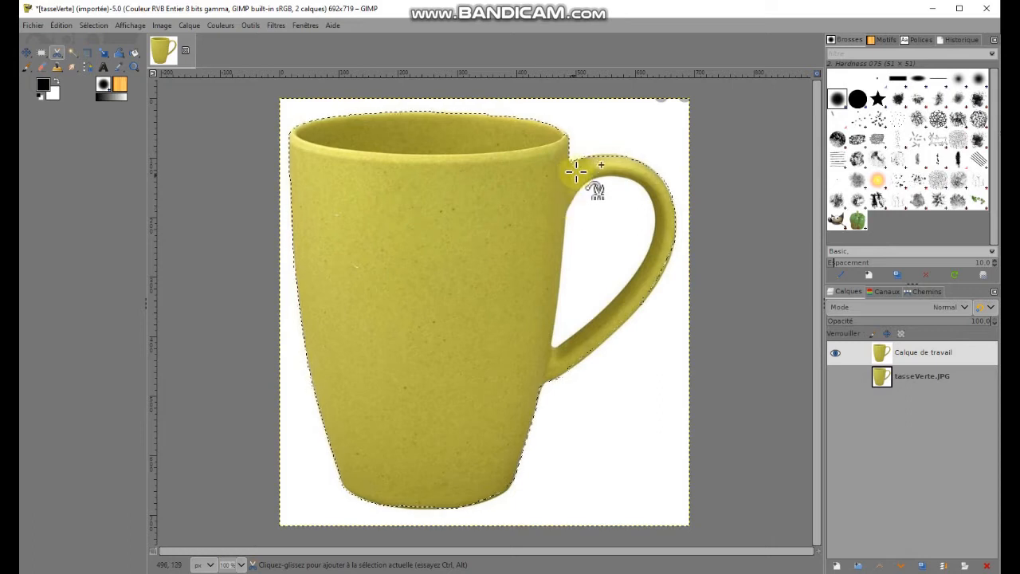
Trace the opening inside the handle with Intelligent Scissors, adjusting points to its edge, and subtract it from the mug selection
left_click(568, 216, "shift")
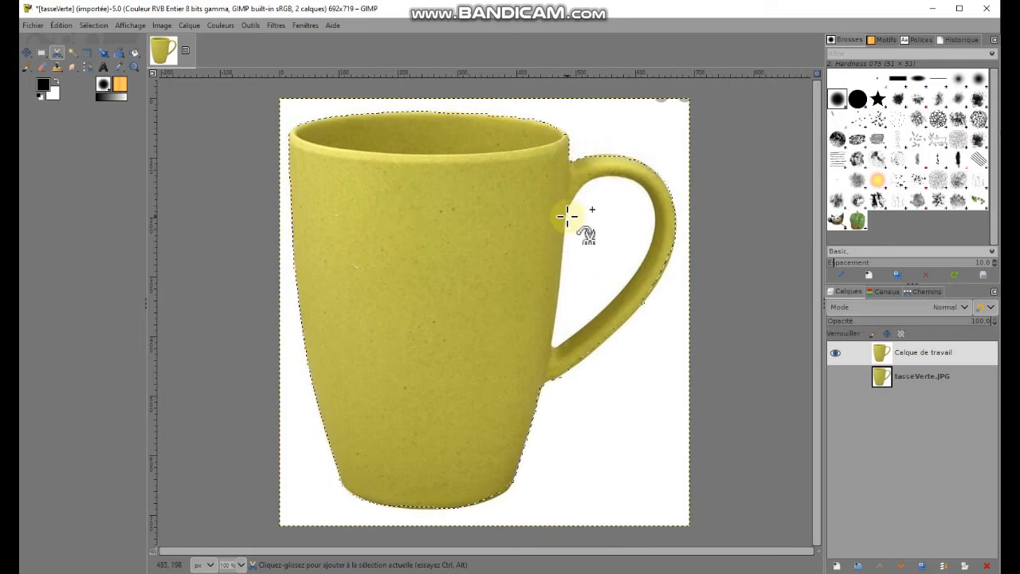
left_click(615, 179)
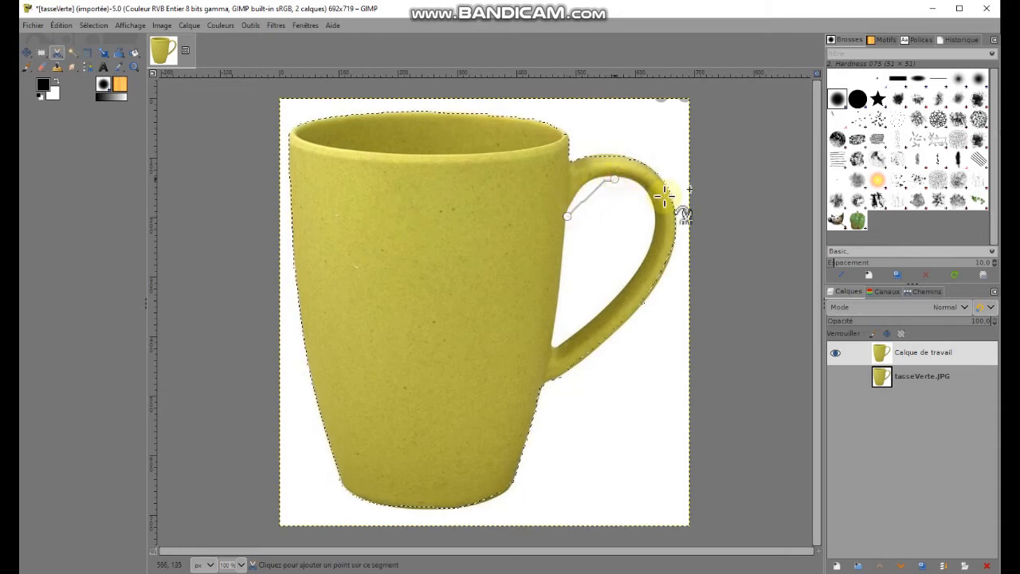
left_click(637, 275)
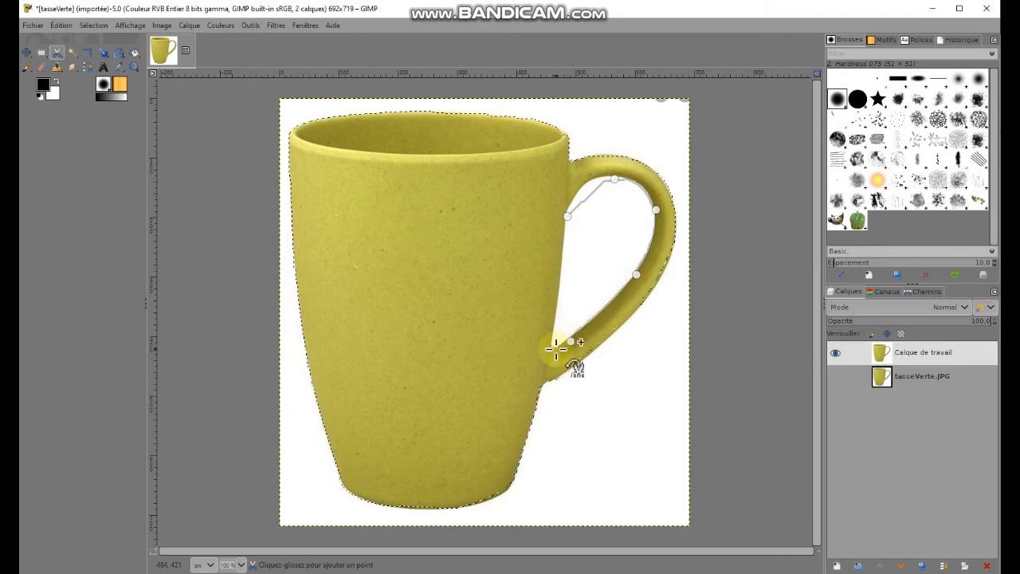
left_click(561, 271)
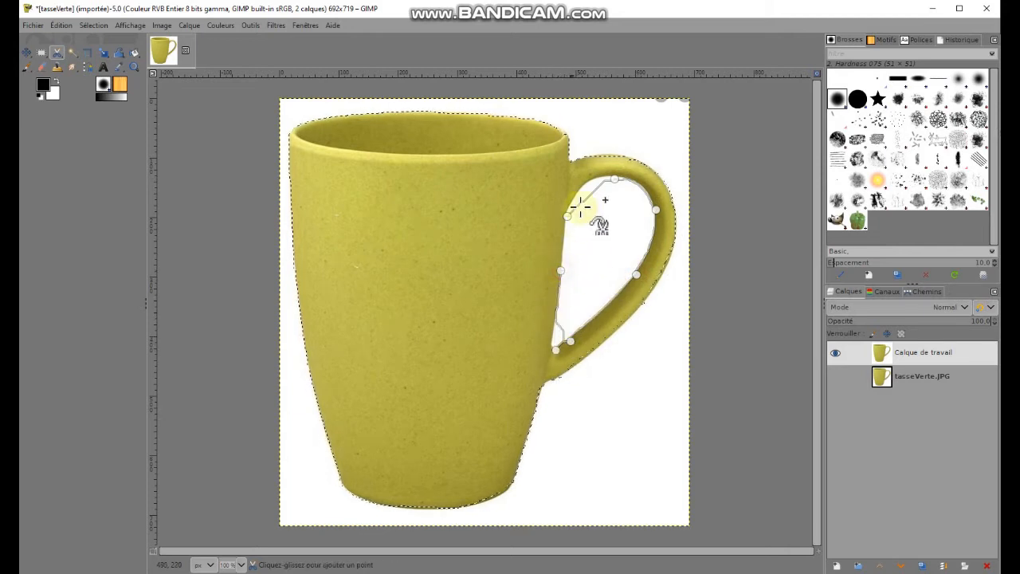
left_click(568, 216)
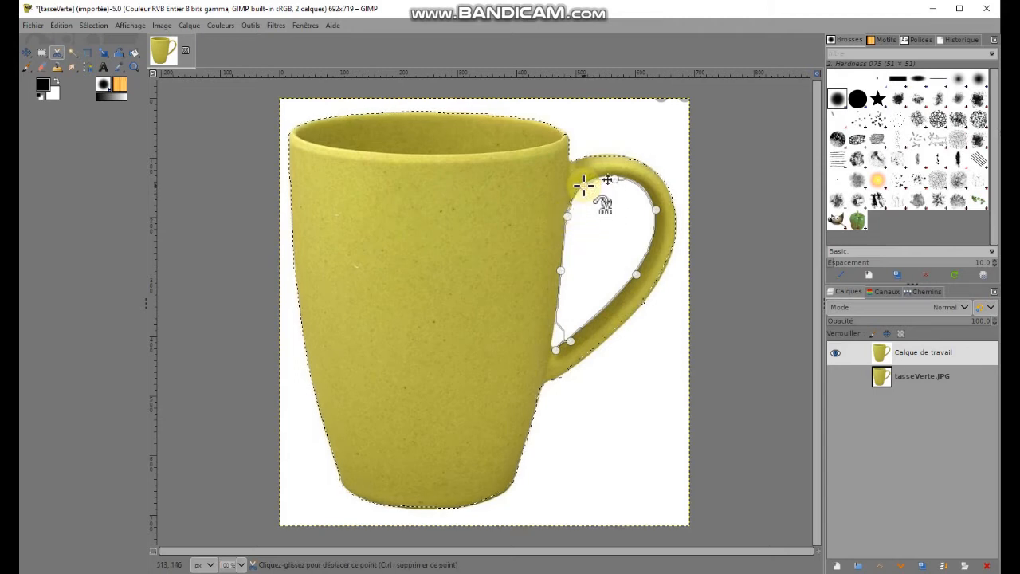
left_click(615, 177)
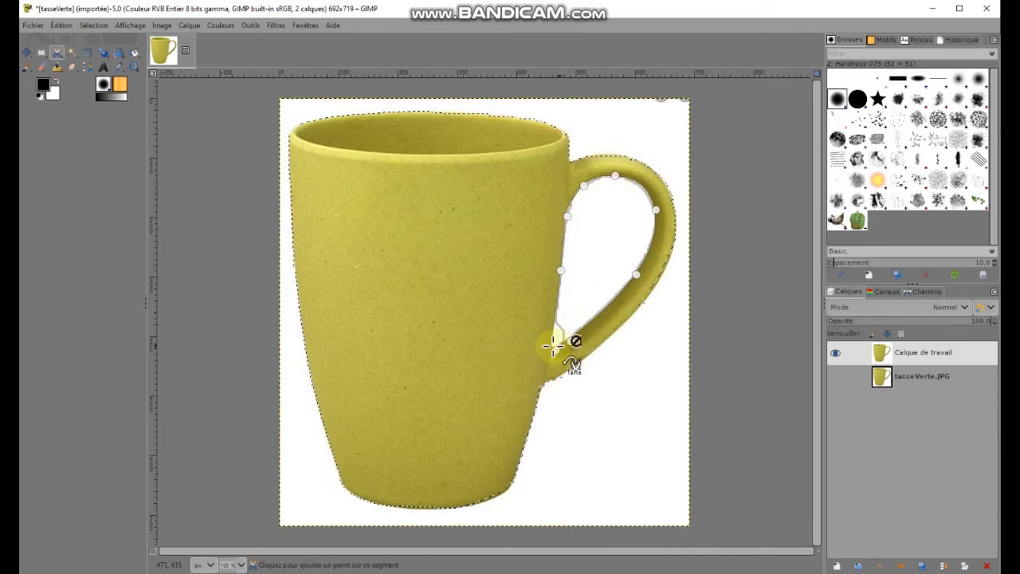
mouse_move(556, 349)
left_mouse_down()
mouse_move(515, 367)
mouse_move(550, 347)
left_mouse_up()
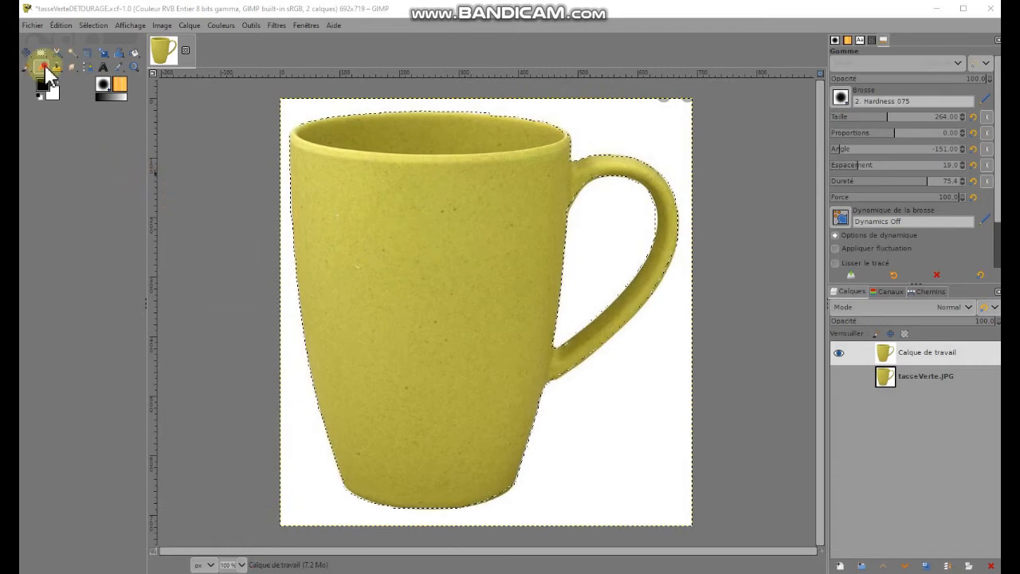
left_click(470, 221)
left_click_drag(633, 158, 675, 141)
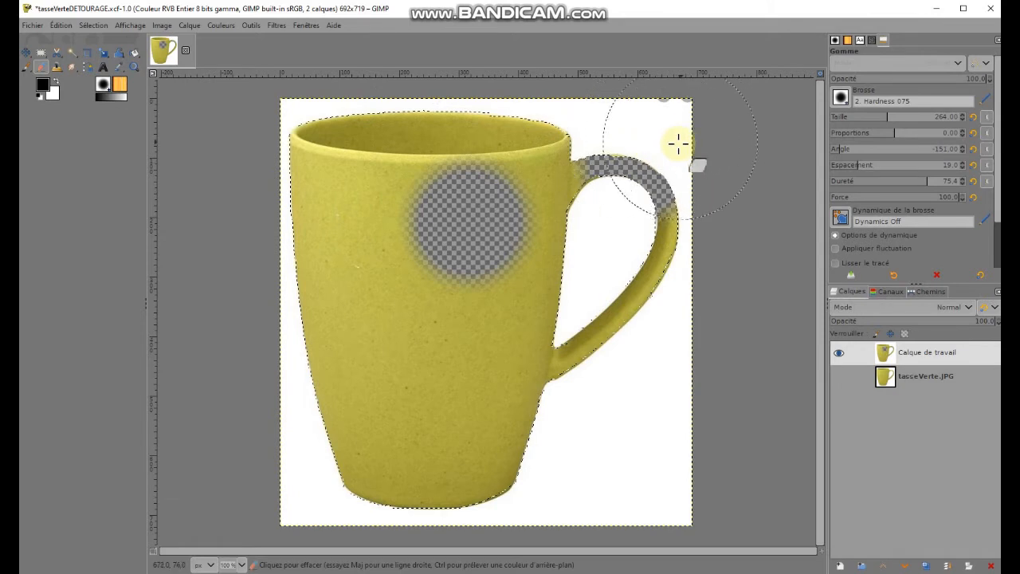
key("ctrl+z")
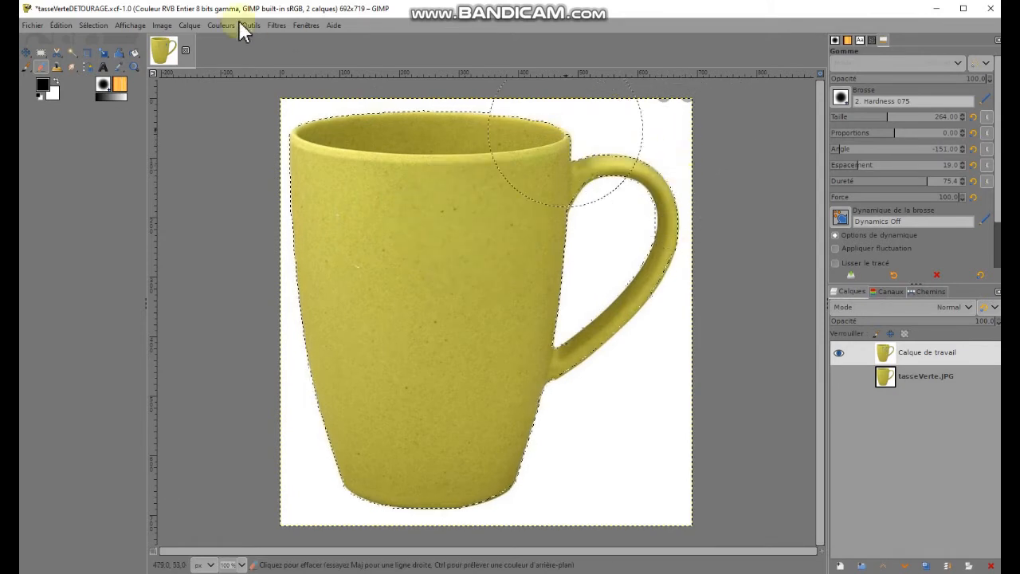
Invert the selection and erase the white background around the mug and inside the handle with the size 264 eraser
left_click(92, 24)
left_click(94, 68)
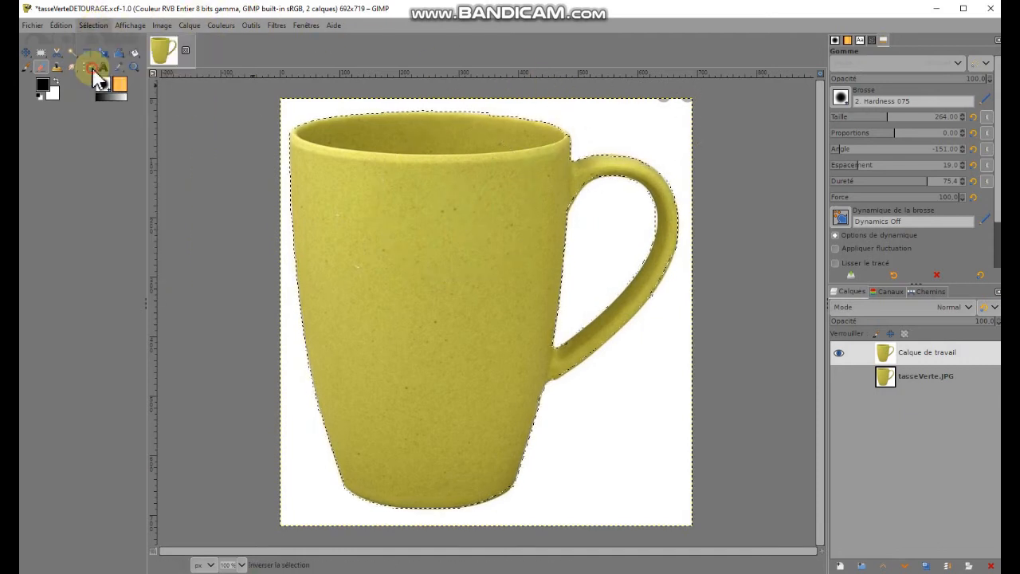
left_click(635, 136)
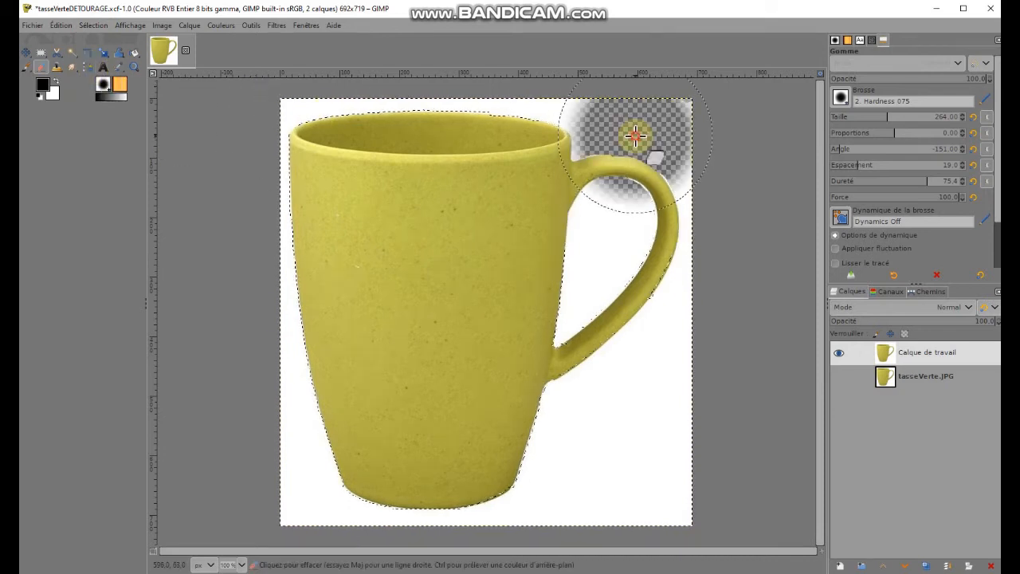
mouse_move(635, 136)
left_mouse_down()
mouse_move(634, 303)
mouse_move(644, 341)
left_mouse_up()
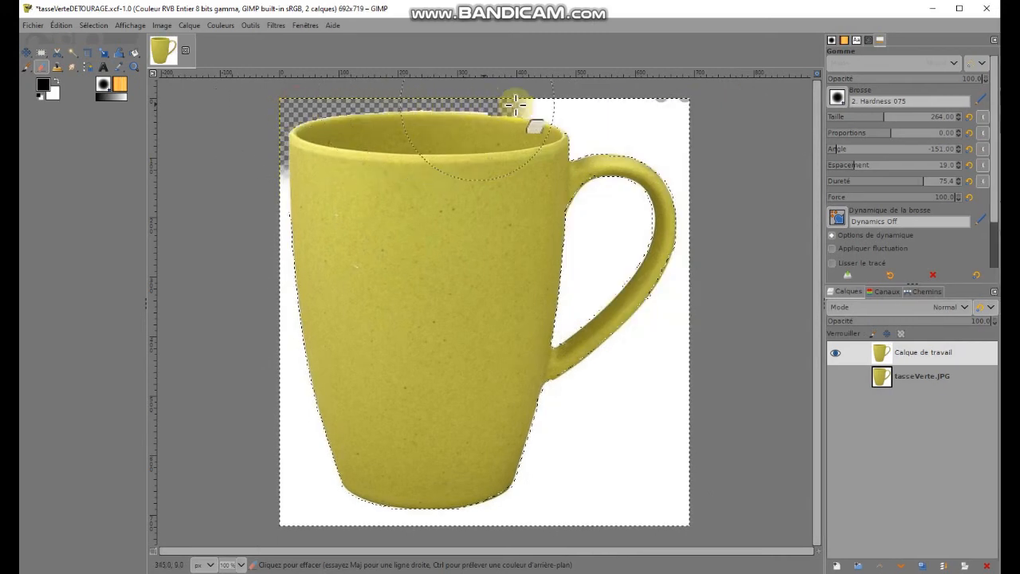
mouse_move(514, 104)
left_mouse_down()
mouse_move(658, 111)
mouse_move(672, 167)
mouse_move(667, 248)
left_mouse_up()
mouse_move(614, 199)
left_mouse_down()
mouse_move(595, 396)
mouse_move(658, 329)
mouse_move(657, 437)
mouse_move(605, 467)
mouse_move(581, 418)
mouse_move(573, 492)
mouse_move(736, 507)
mouse_move(308, 480)
mouse_move(304, 202)
left_mouse_up()
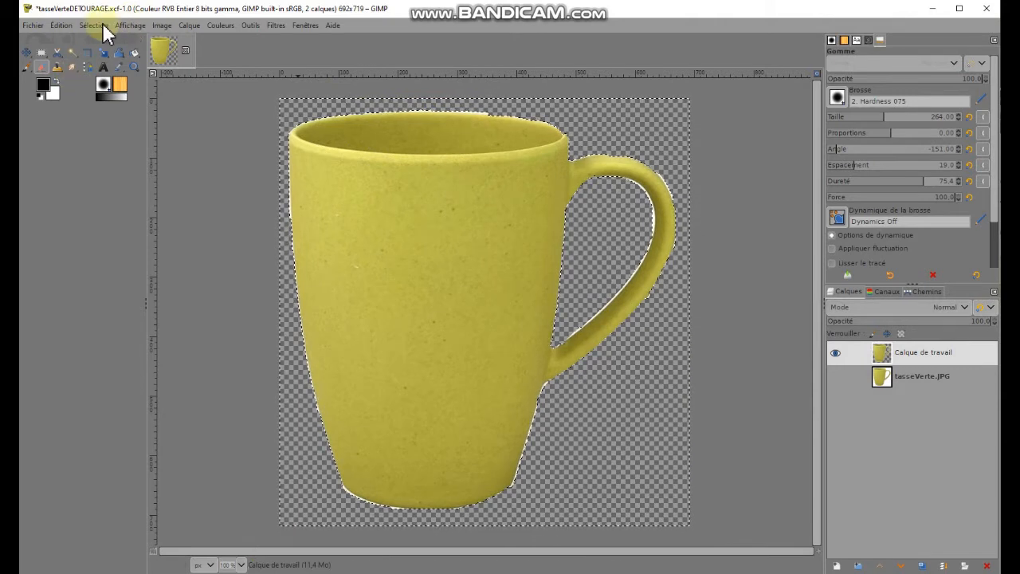
Open the image export settings and highlight the base name of tasseVerteDETOURAGE_01.png
left_click(33, 25)
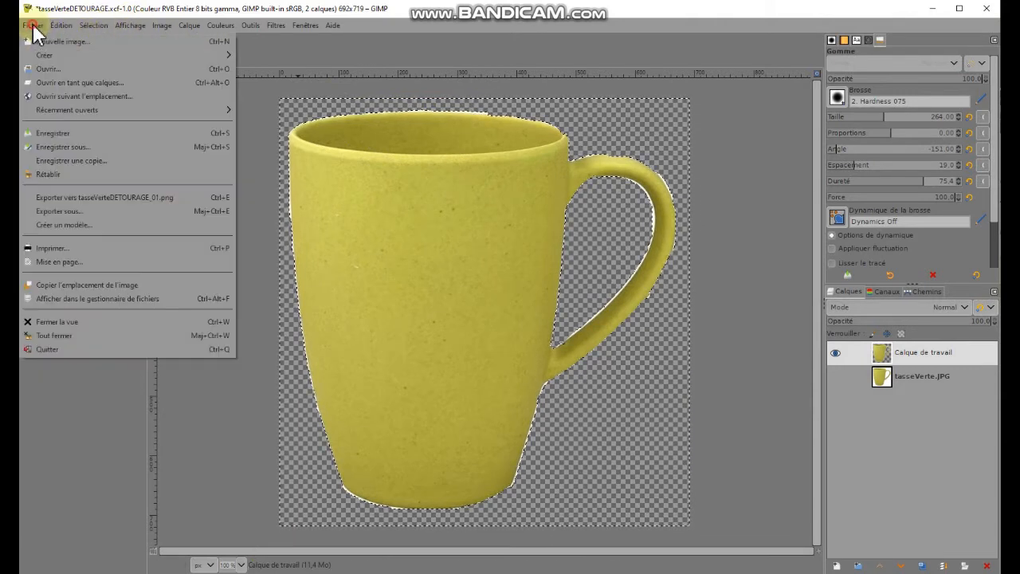
left_click(69, 210)
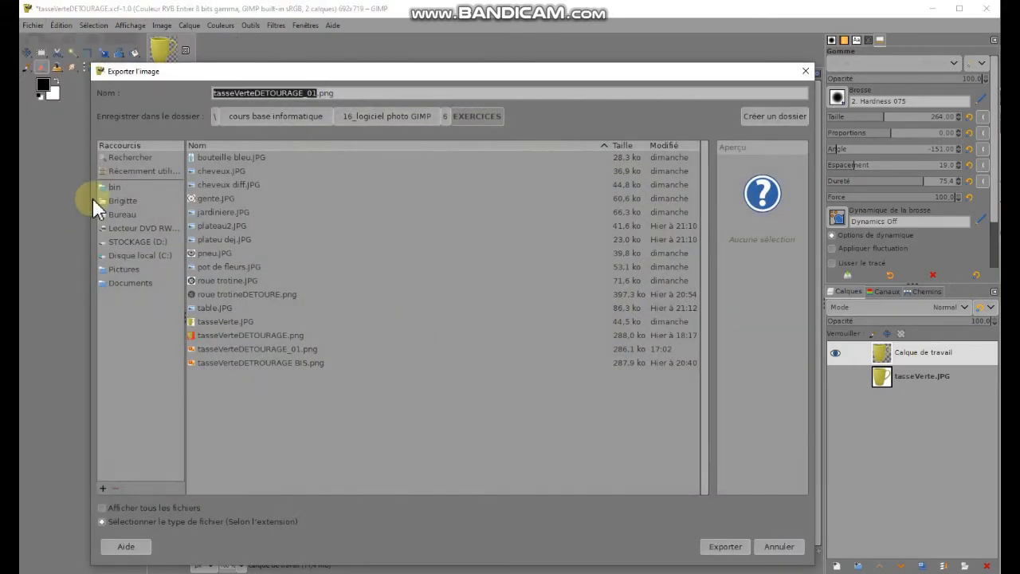
left_click_drag(222, 96, 310, 94)
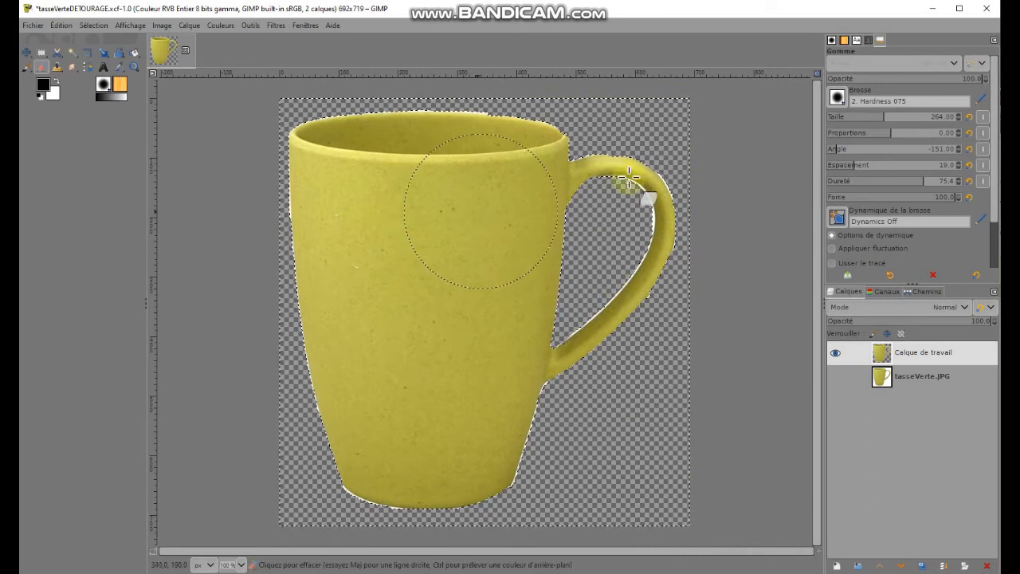
Open the tray photo plateu dej.JPG from the EXERCICES folder
left_click(32, 25)
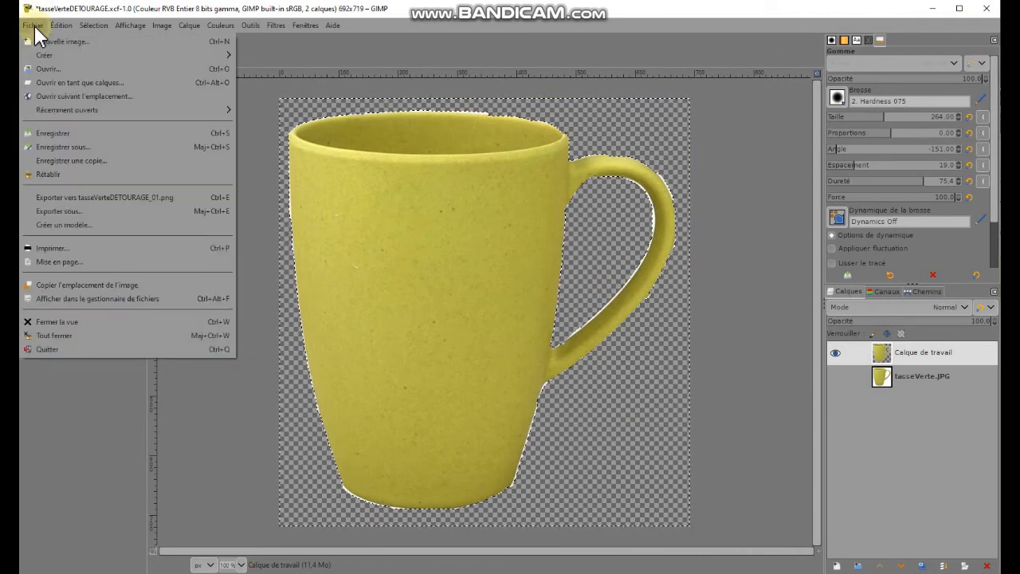
left_click(61, 70)
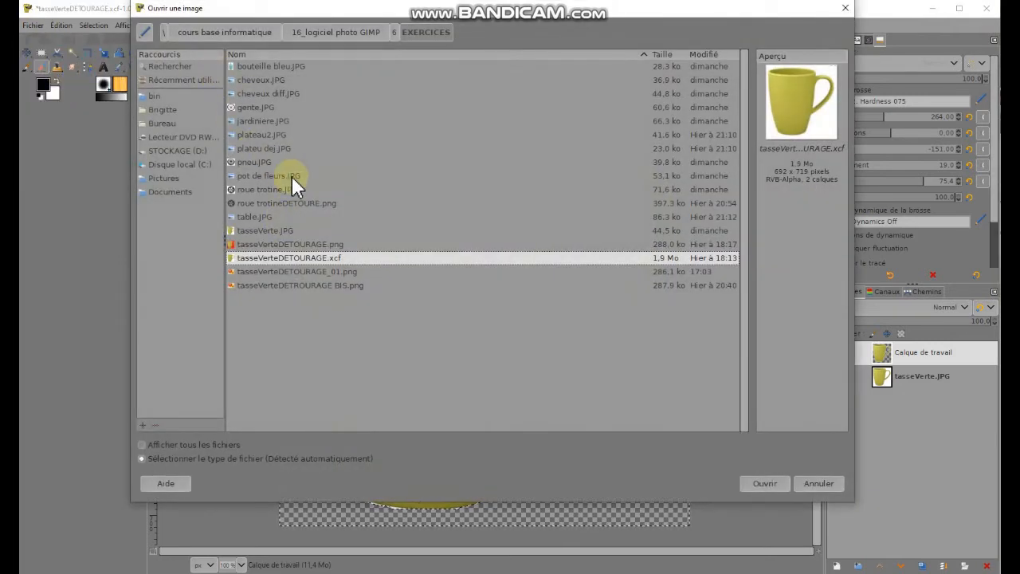
left_click(267, 149)
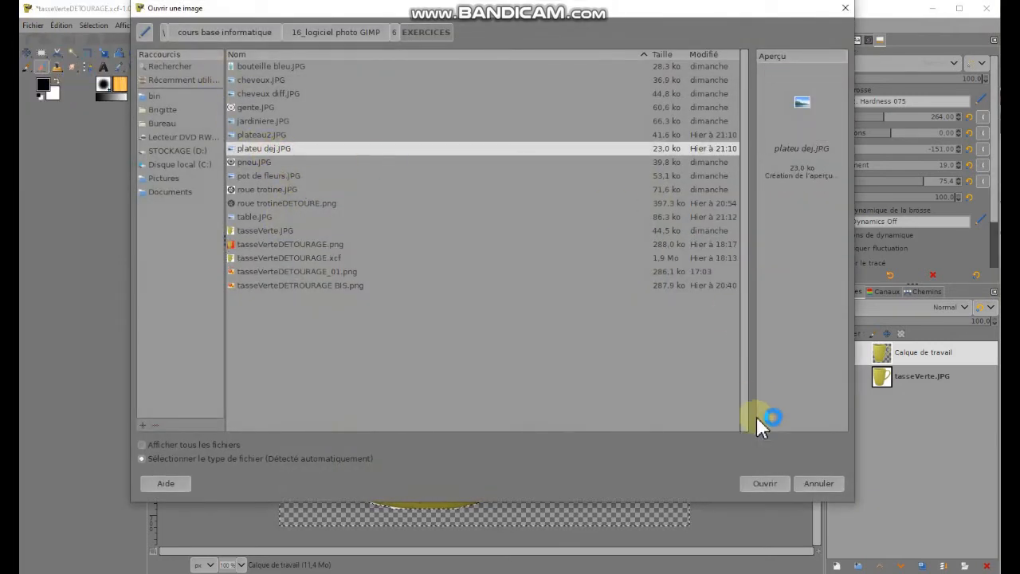
left_click(762, 481)
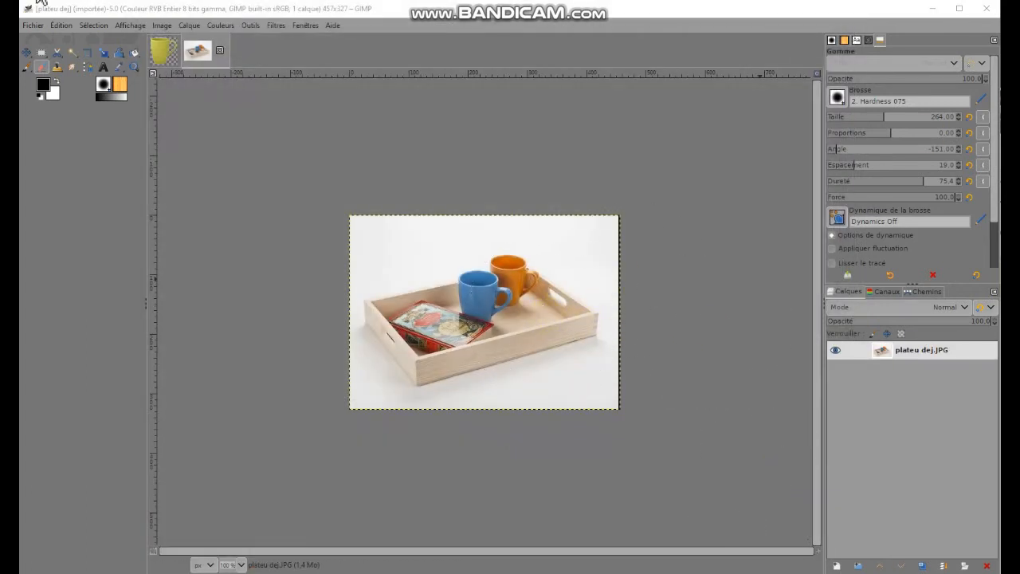
Import tasseVerteDETOURAGE_01.png into the tray photo as a new layer
left_click(33, 26)
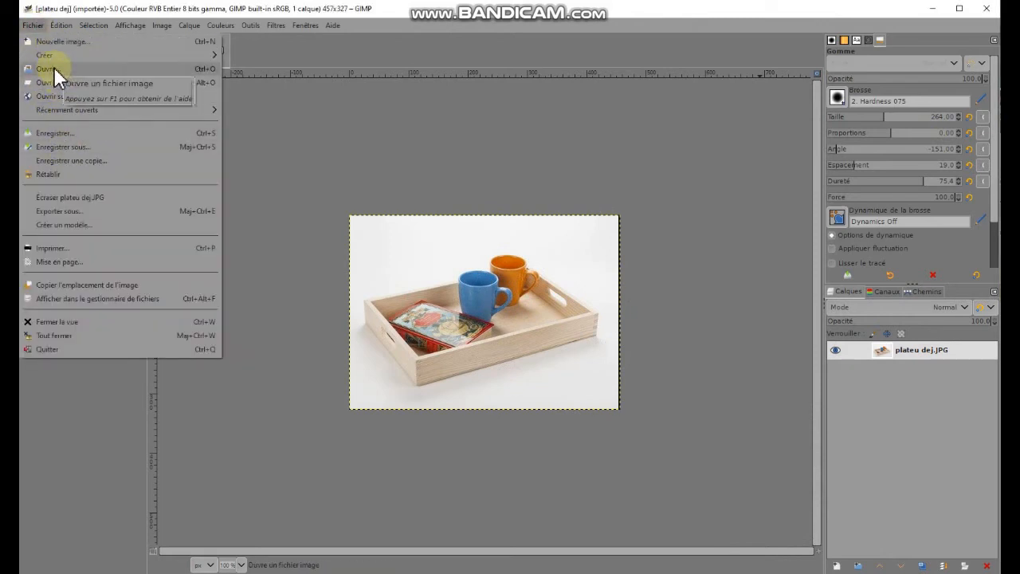
left_click(75, 83)
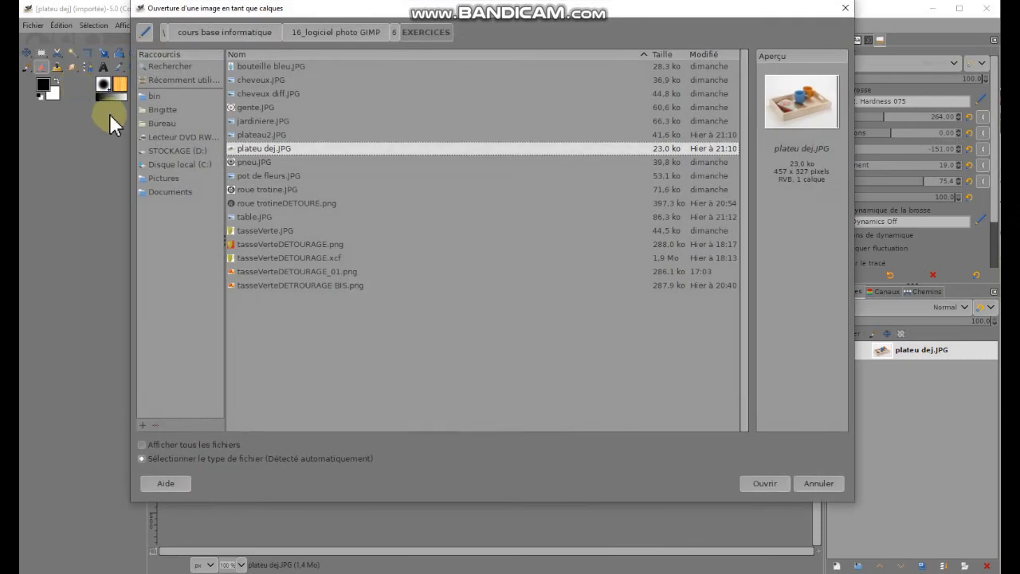
left_click(298, 272)
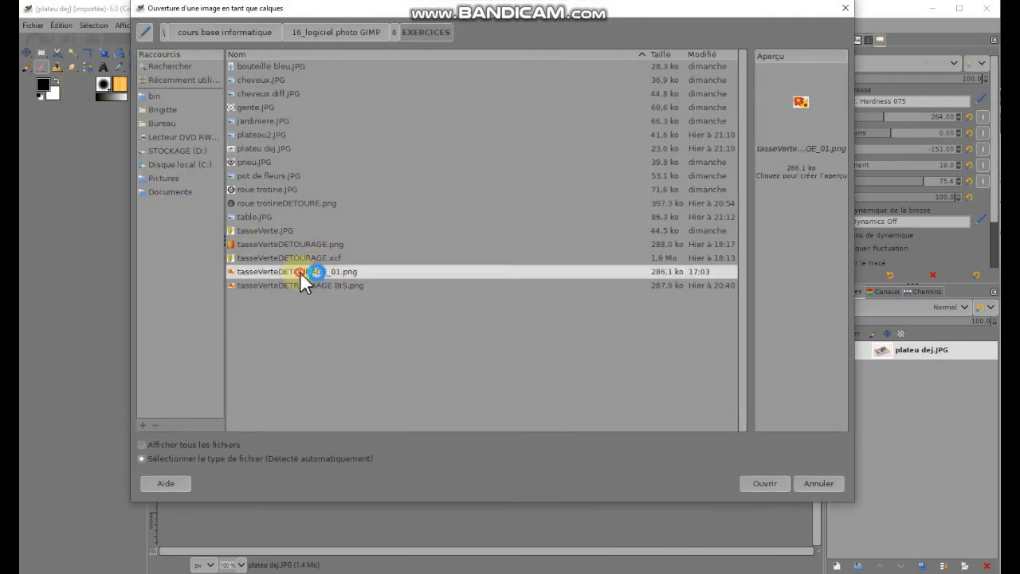
left_click(764, 483)
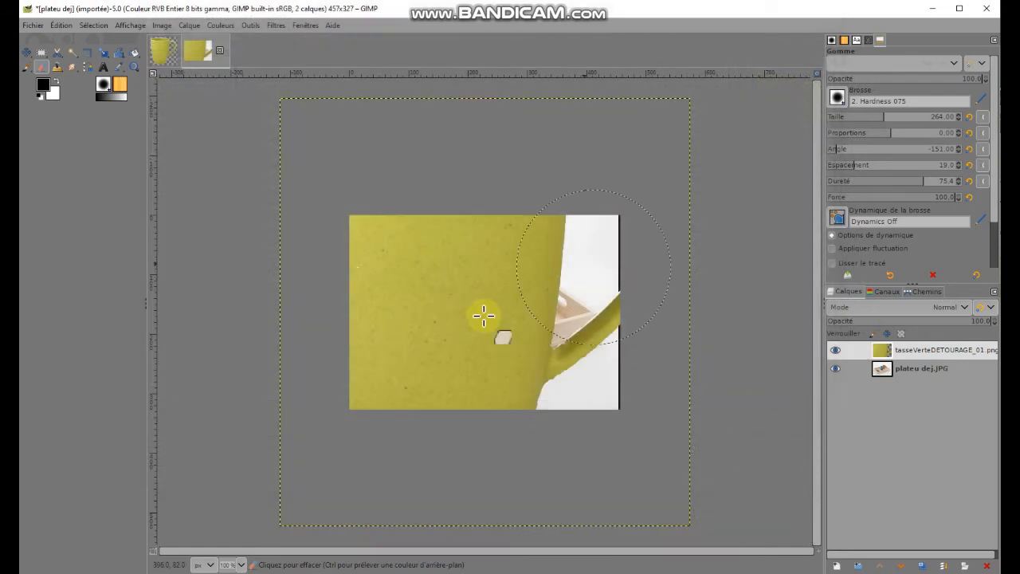
Scale the green mug layer down to about 74 × 67 px, placing it beside the tray's front right corner
left_click(104, 54)
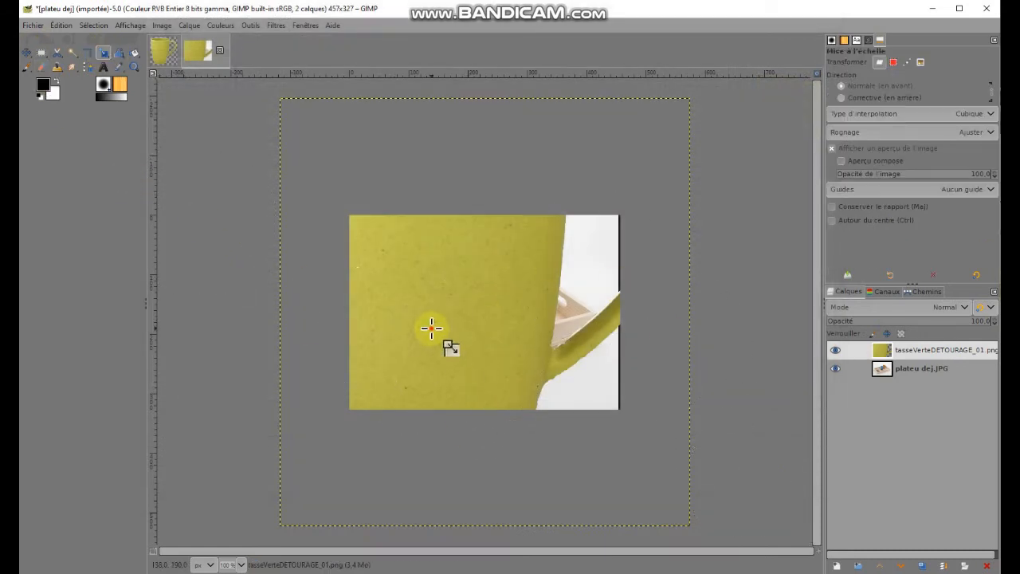
left_click(430, 327)
left_click_drag(279, 98, 638, 478)
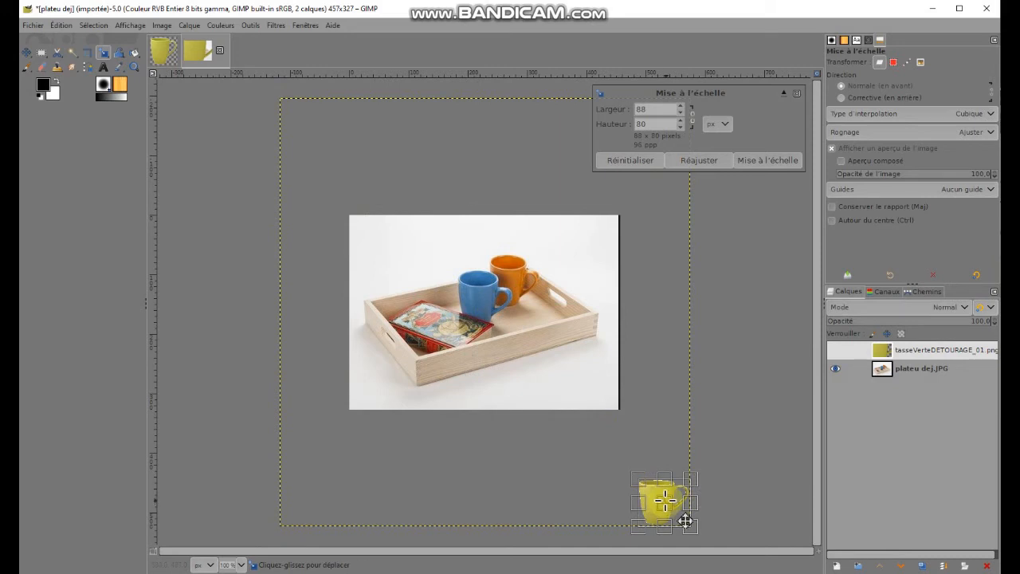
left_click_drag(682, 516, 620, 413)
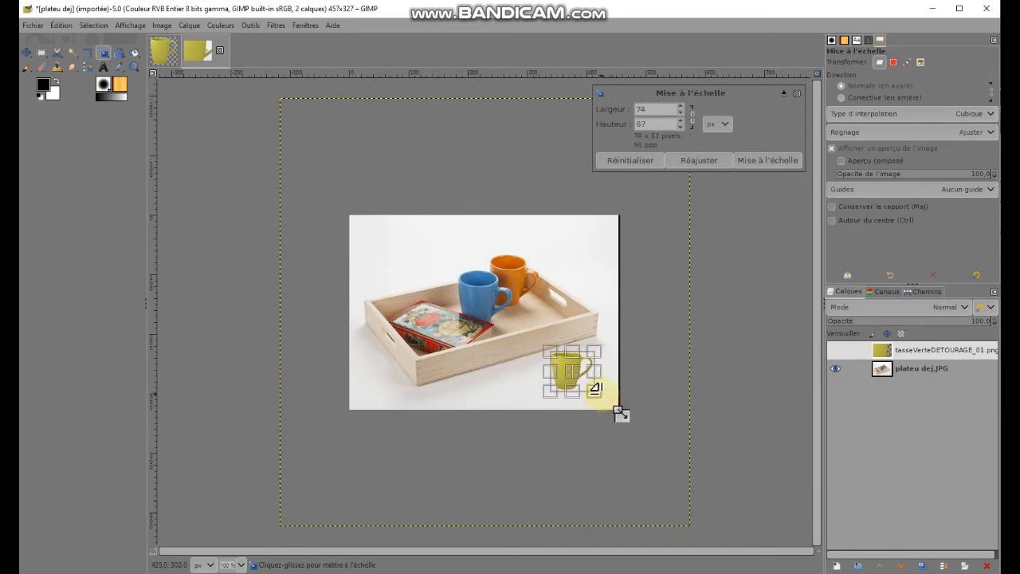
left_click(771, 157)
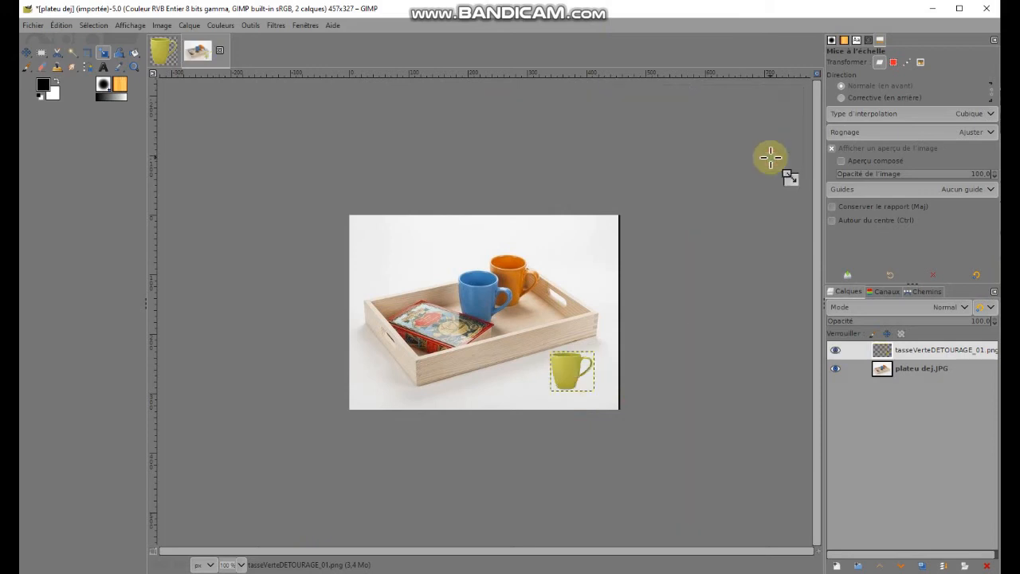
Move the green mug onto the books in the tray and enlarge it slightly to match the other mugs
left_click(26, 52)
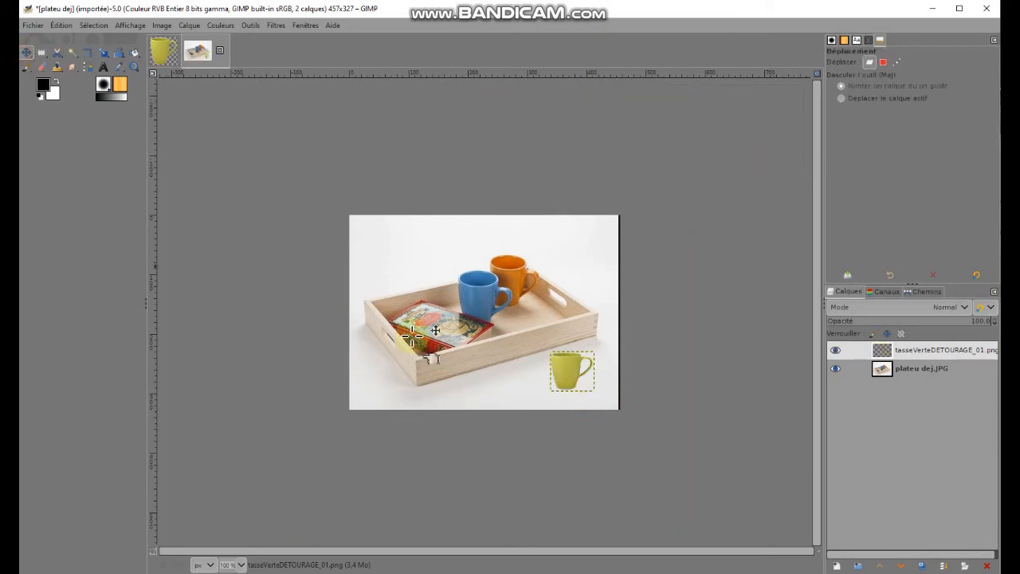
left_click_drag(568, 383, 441, 331)
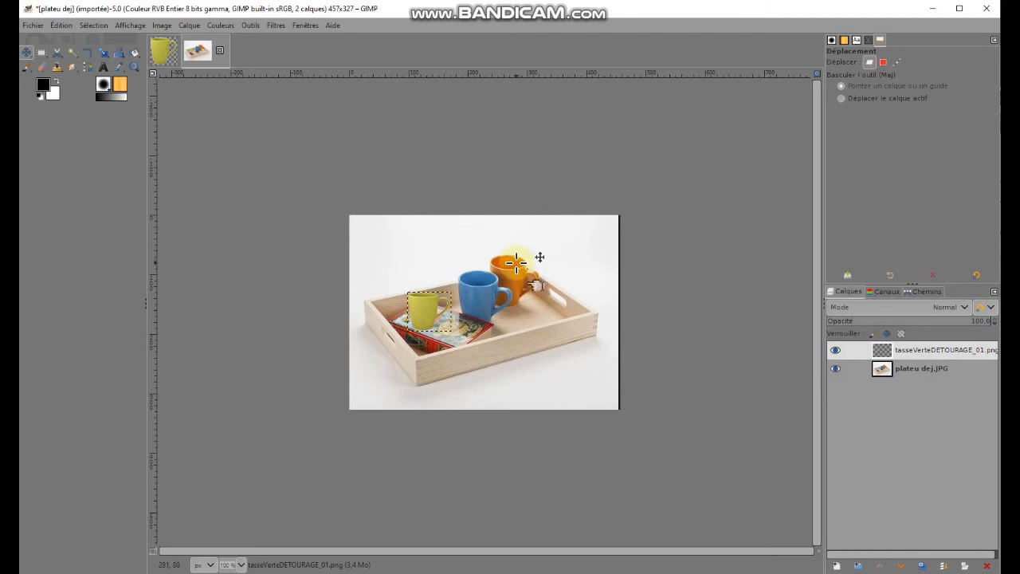
left_click(103, 52)
left_click(434, 317)
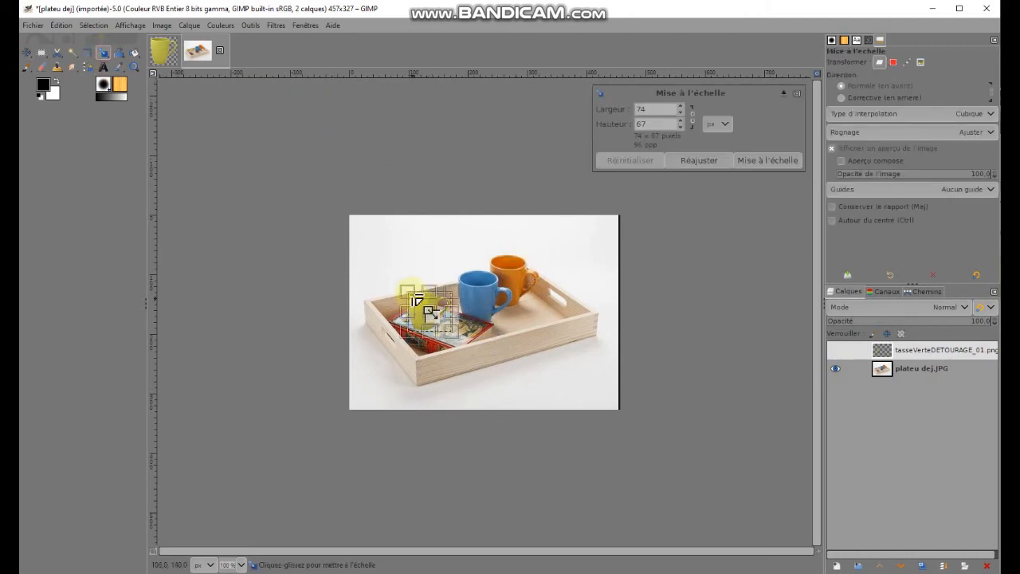
left_click_drag(400, 285, 399, 278)
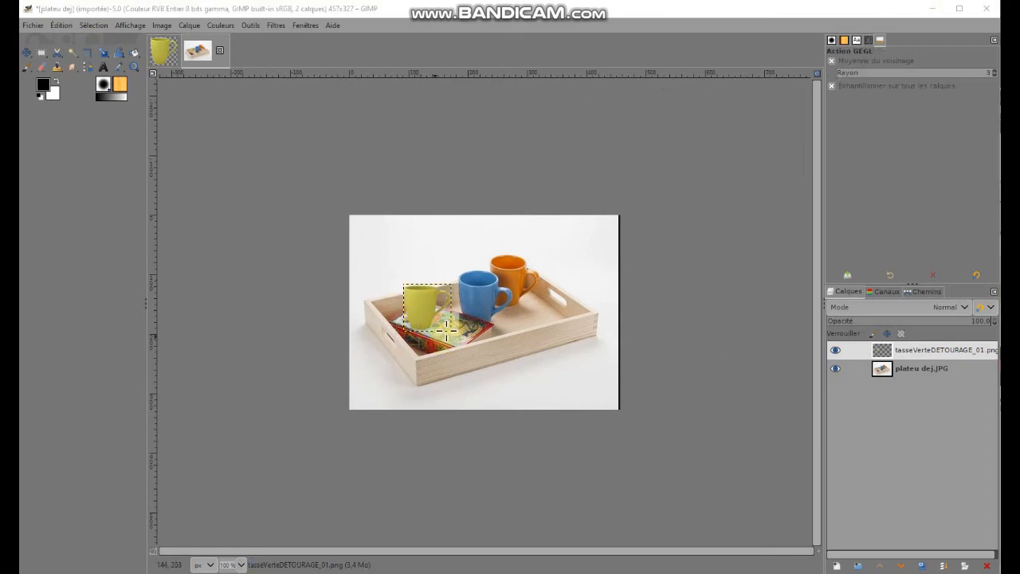
Apply the Ombre portée drop shadow filter to the green mug layer, adjusting the shadow's opacity
left_click(277, 24)
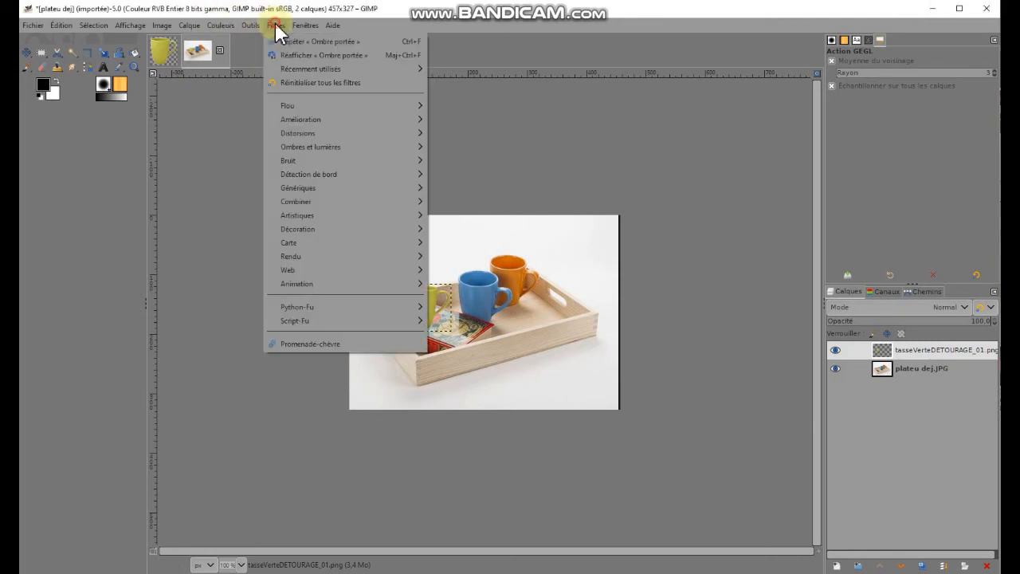
left_click(307, 146)
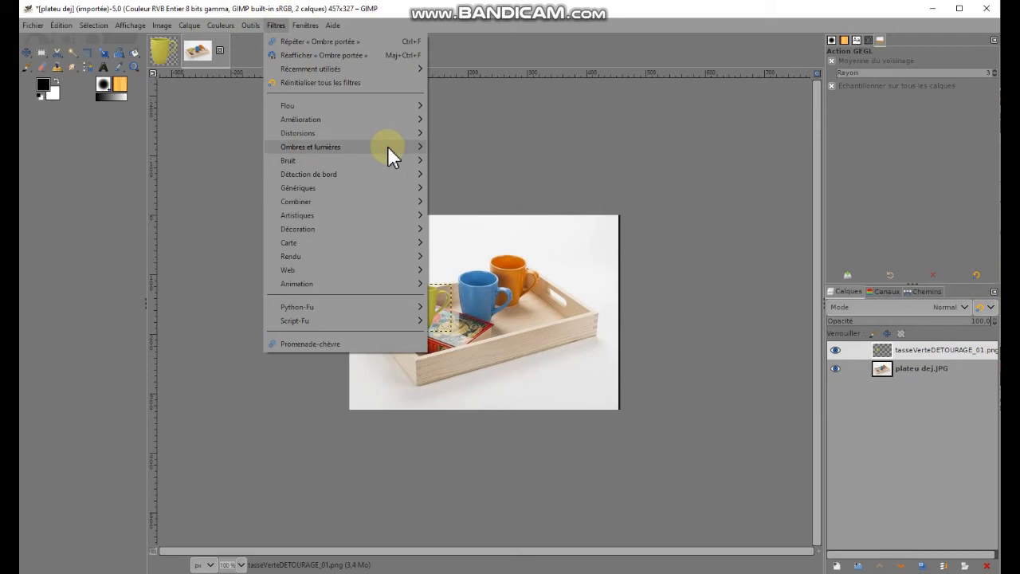
mouse_move(388, 147)
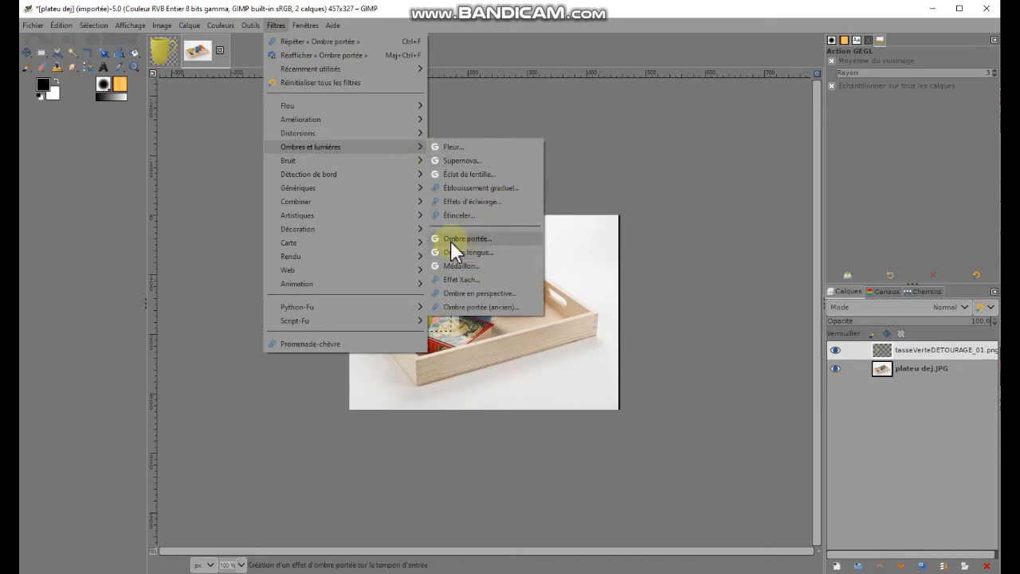
left_click(478, 237)
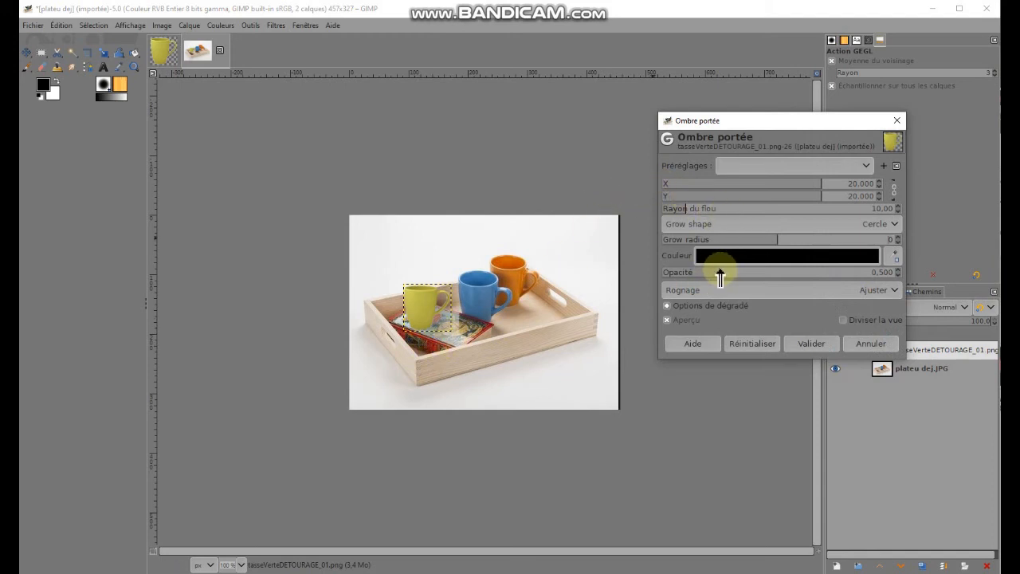
left_click_drag(720, 276, 734, 274)
left_click(826, 344)
left_click(195, 279)
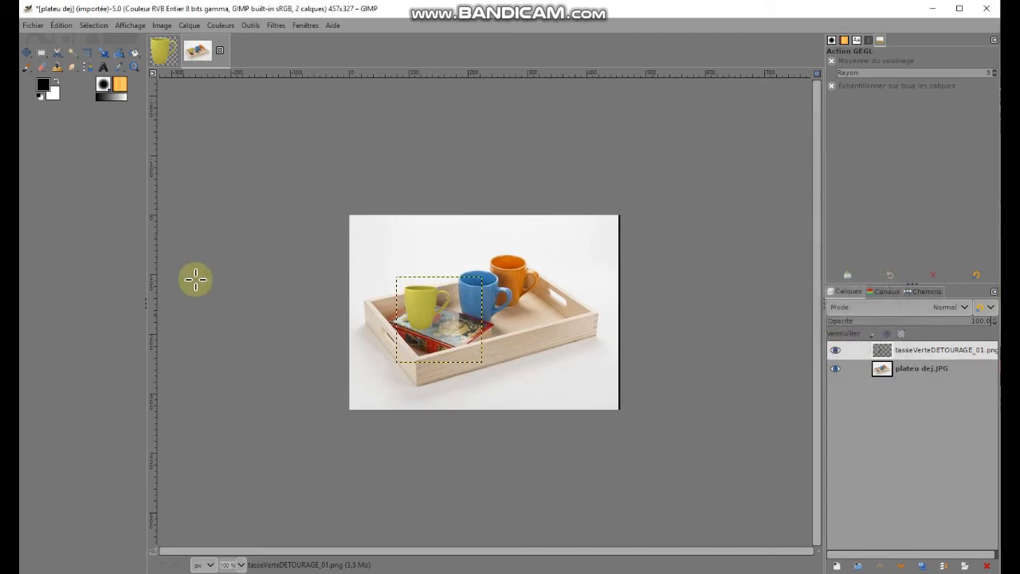
left_click(26, 53)
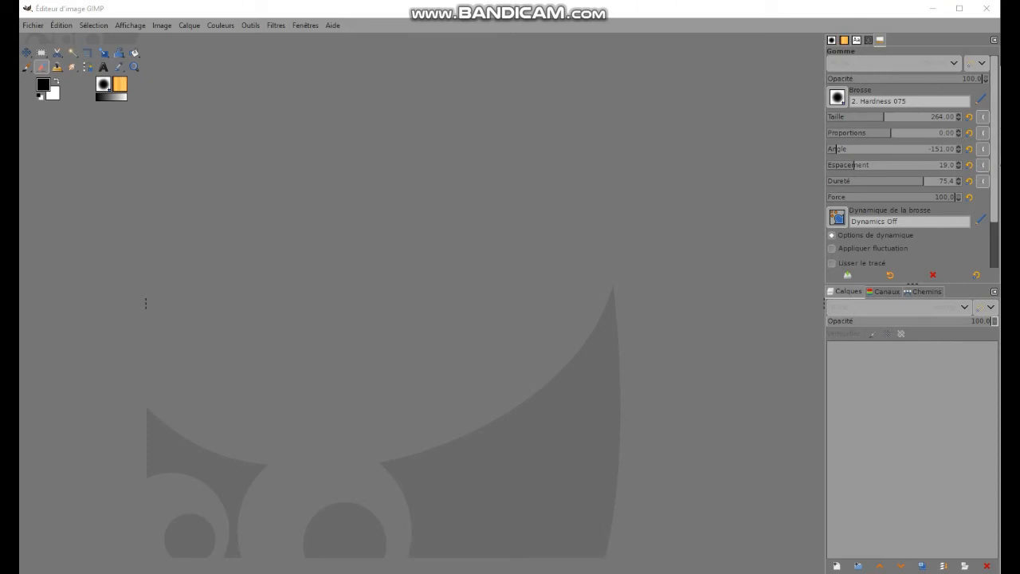
Open the bottle photo bouteille bleu.JPG from the EXERCICES folder
left_click(33, 25)
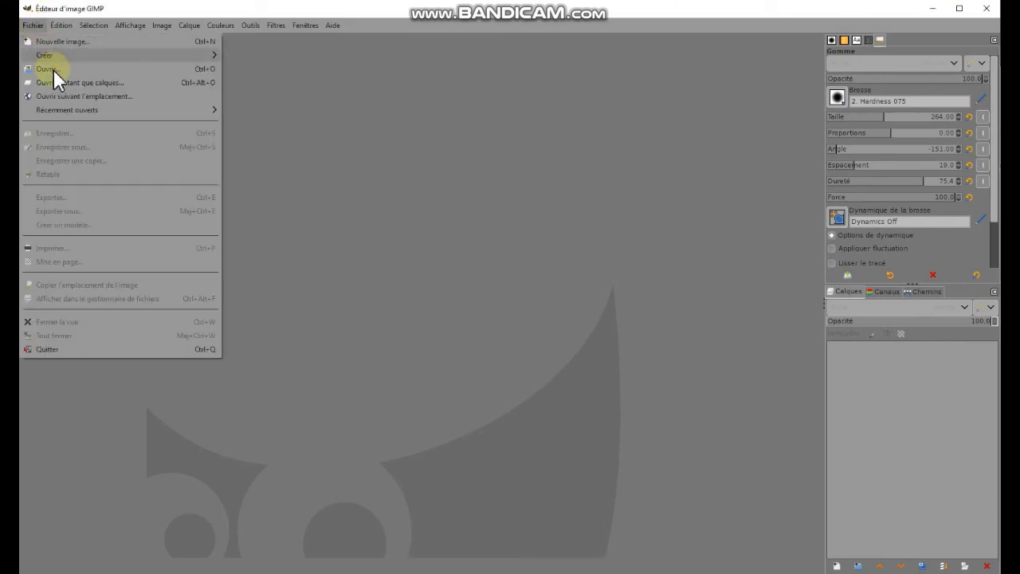
left_click(53, 70)
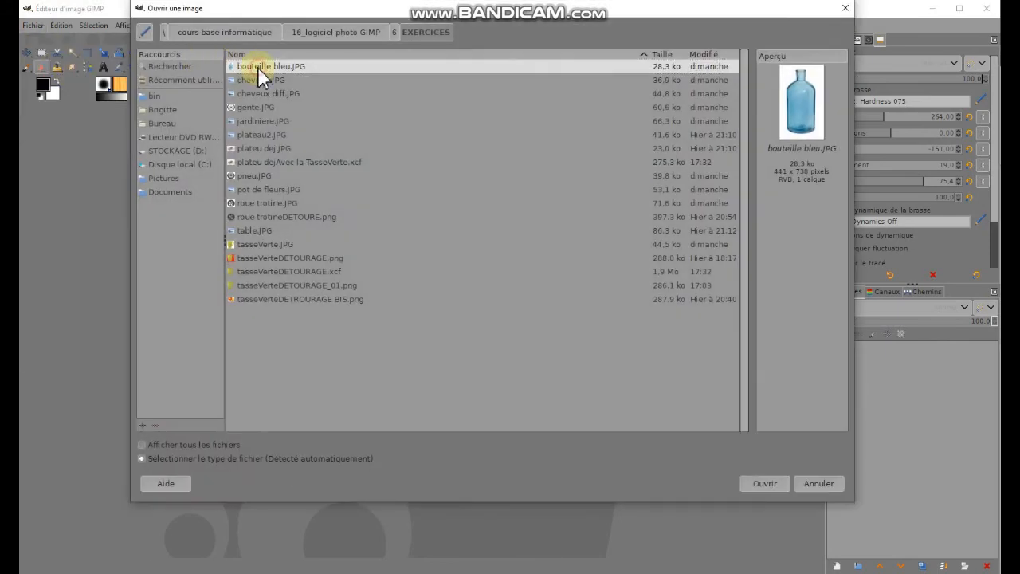
left_click(766, 484)
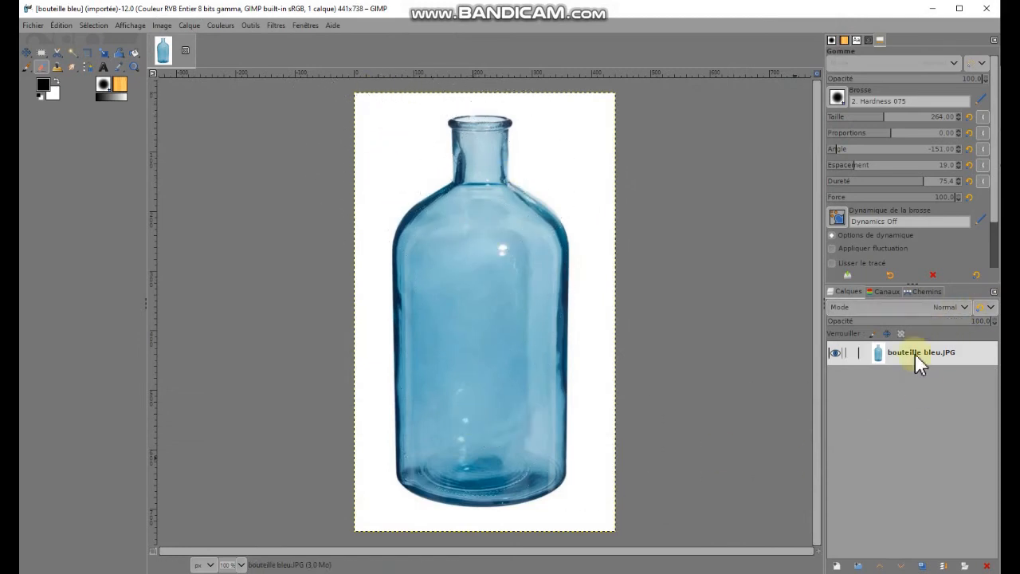
Duplicate the bottle layer and add an alpha channel to the copy
right_click(919, 363)
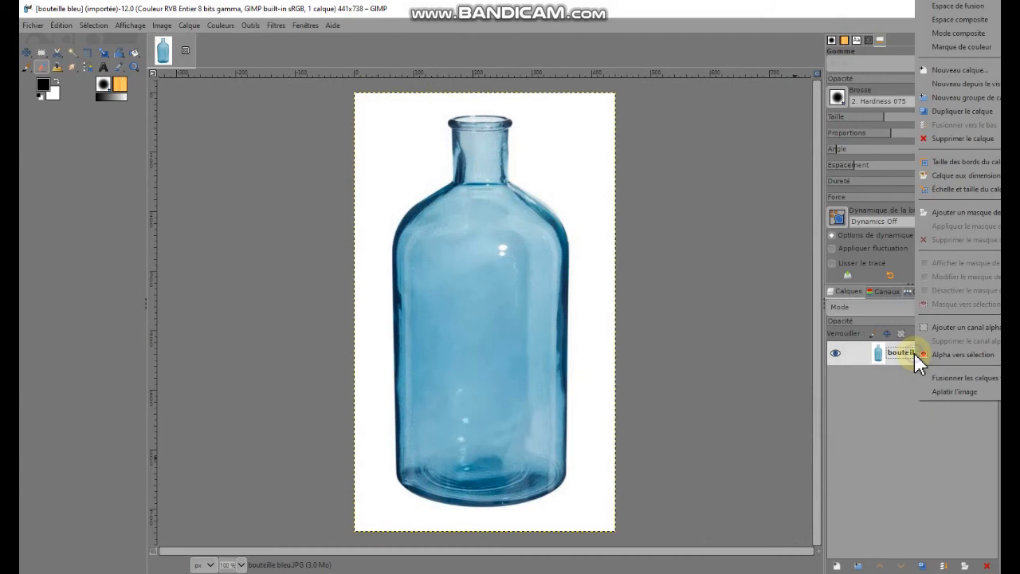
left_click(948, 111)
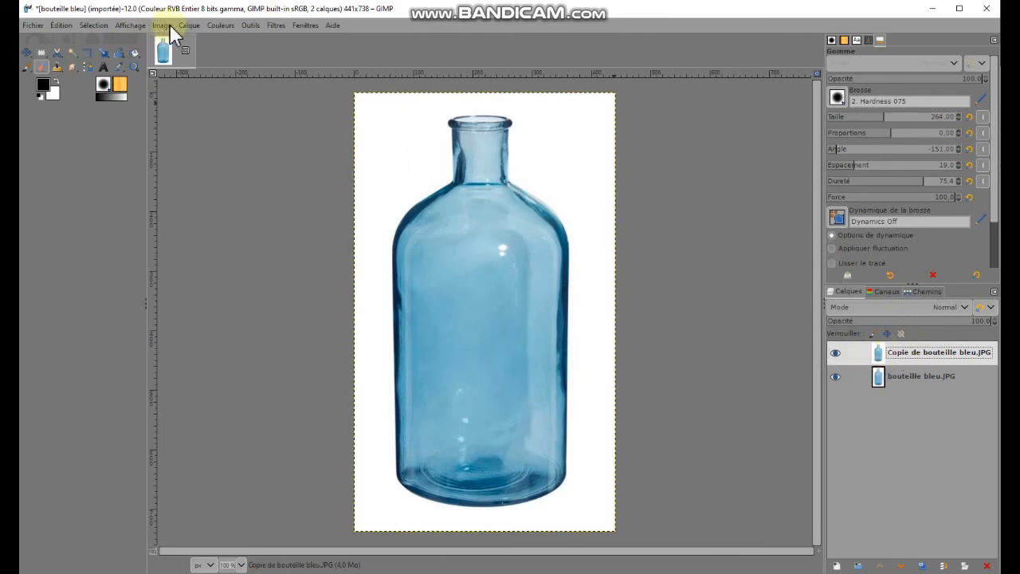
left_click(198, 26)
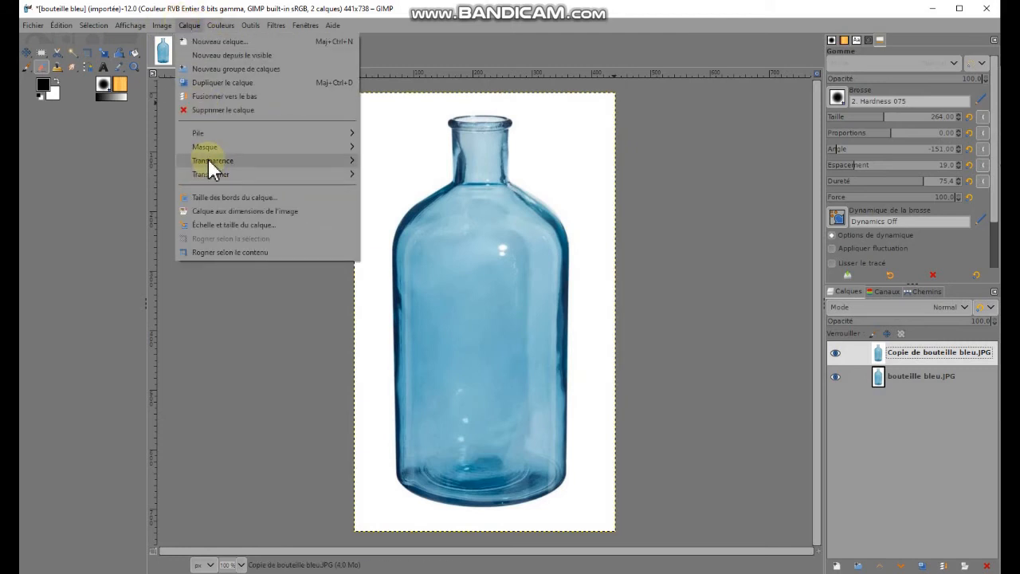
left_click(209, 160)
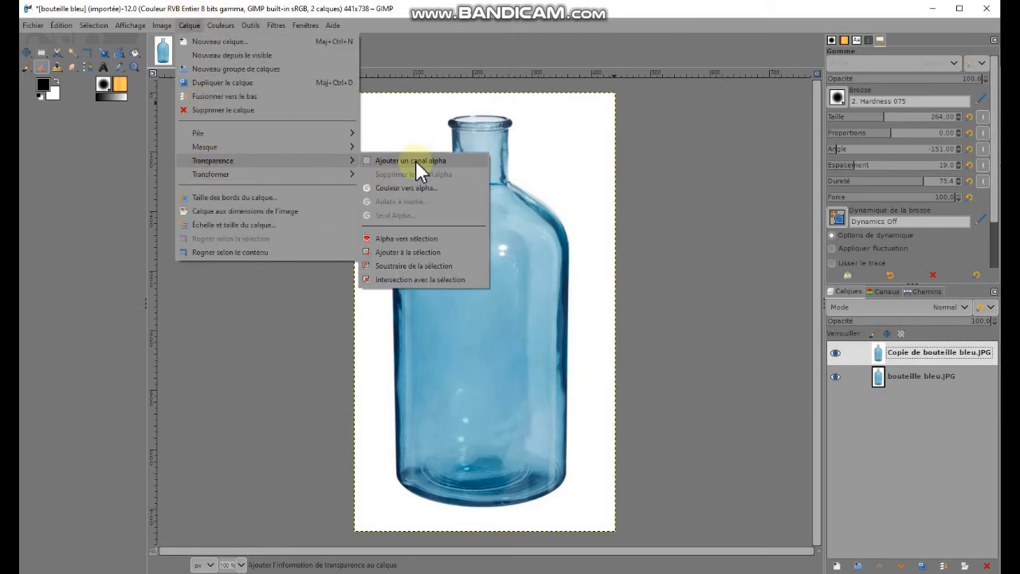
left_click(416, 160)
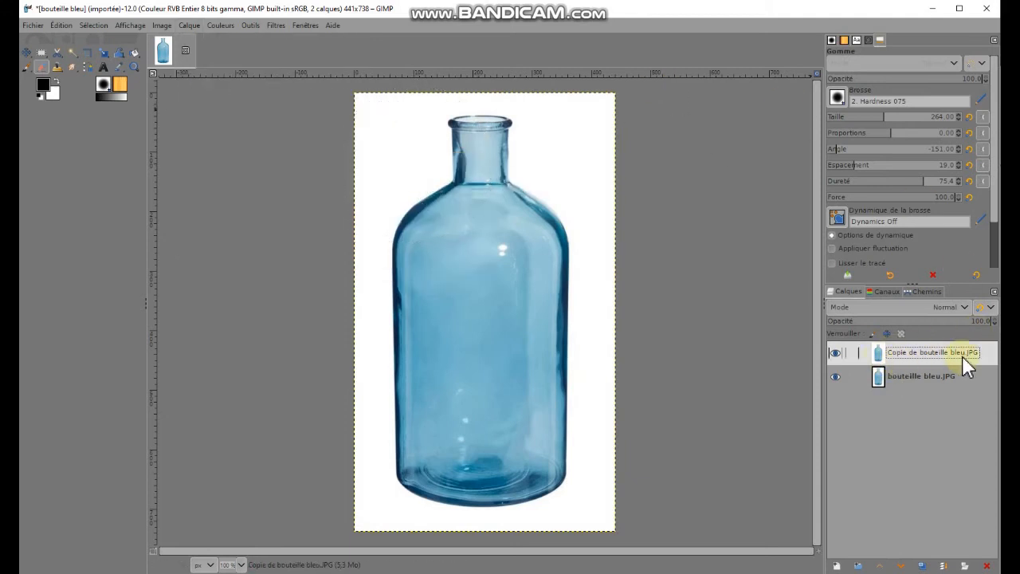
Rename the duplicated bottle layer as "de travail1" and hide the original bouteille bleu.JPG layer
left_click(914, 352)
double_click(914, 353)
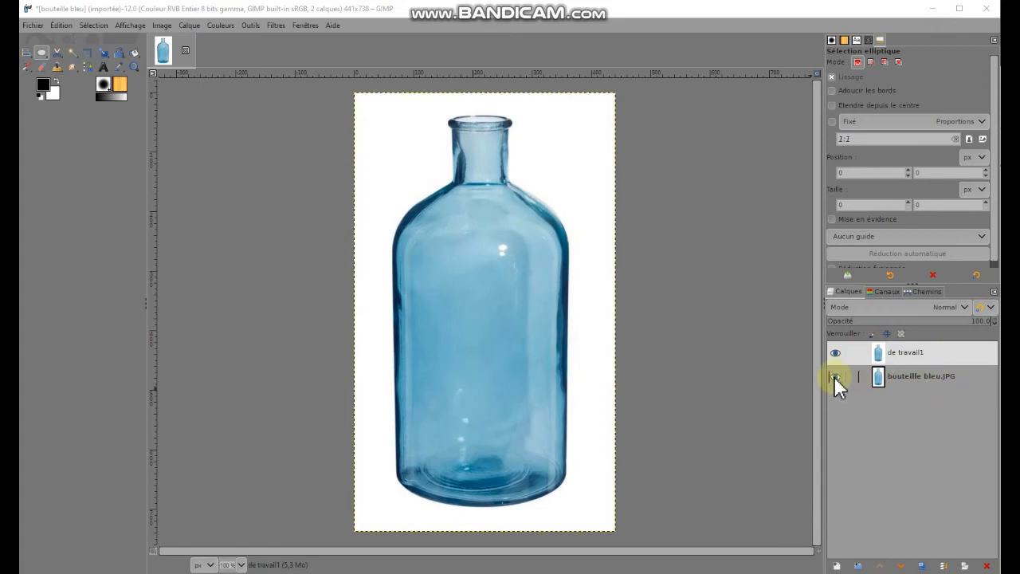
left_click(835, 377)
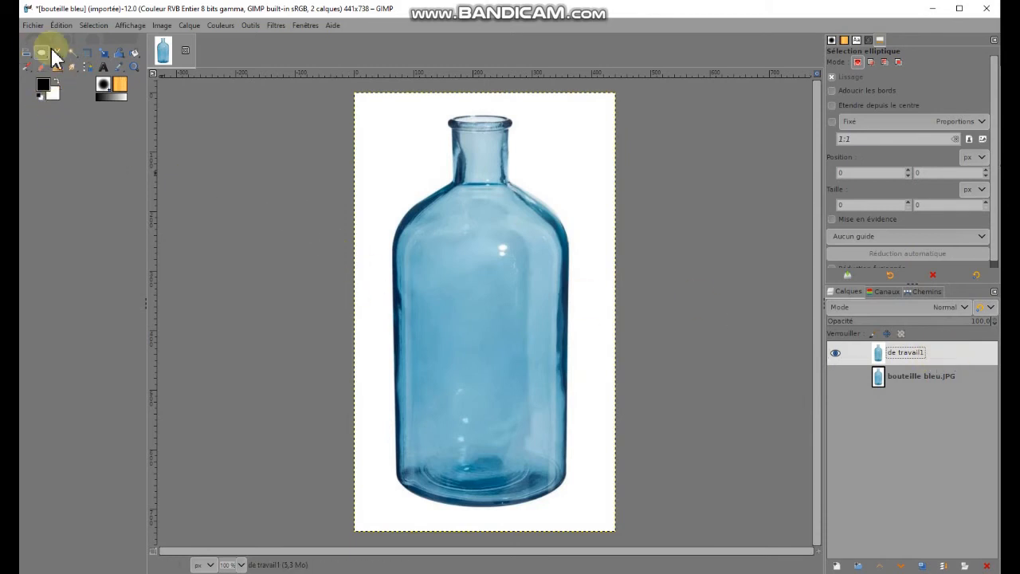
Select the white background around the blue bottle with Fuzzy Select and erase it to transparency on the de travail1 layer
left_click(76, 52)
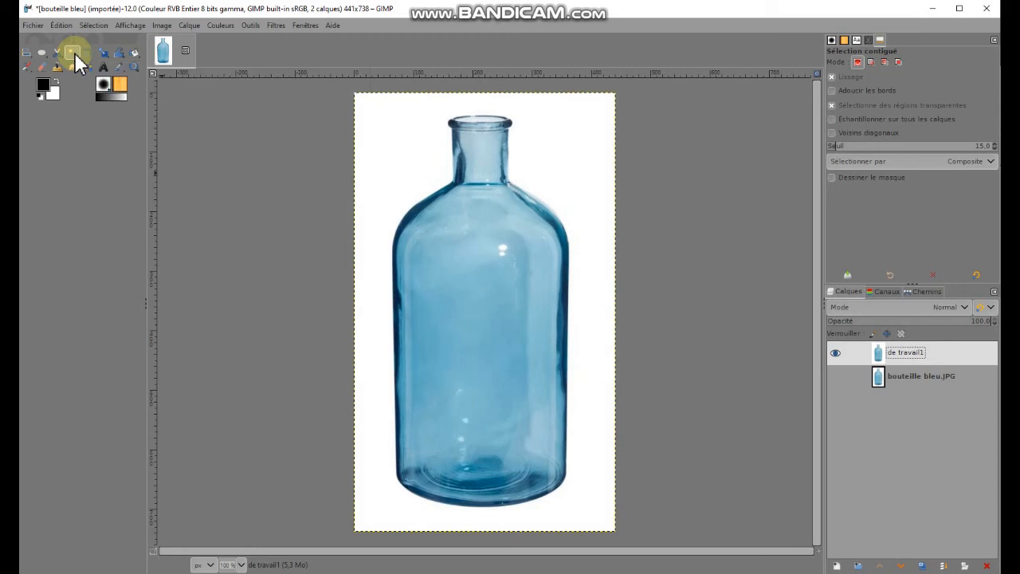
left_click(387, 151)
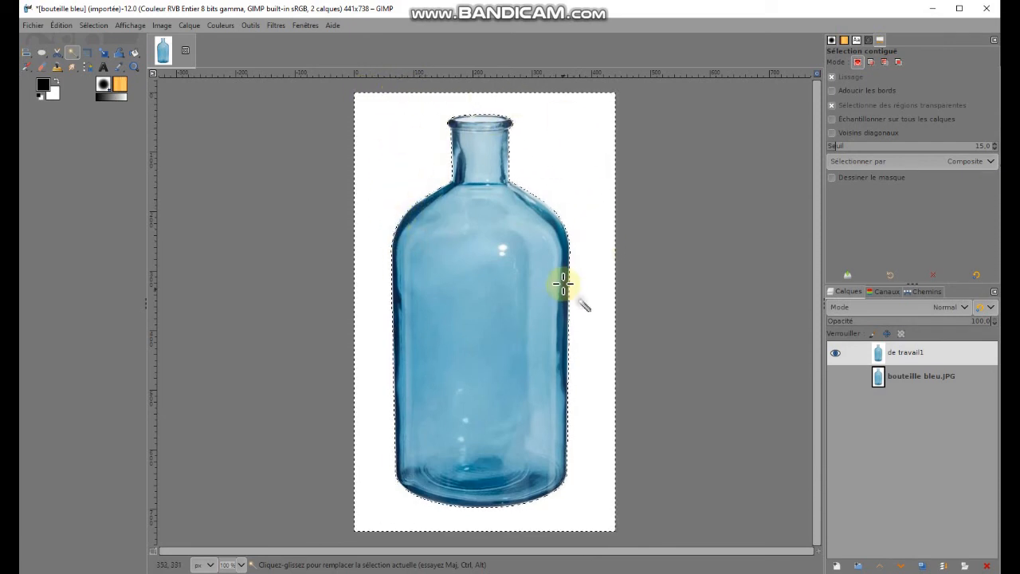
left_click(45, 68)
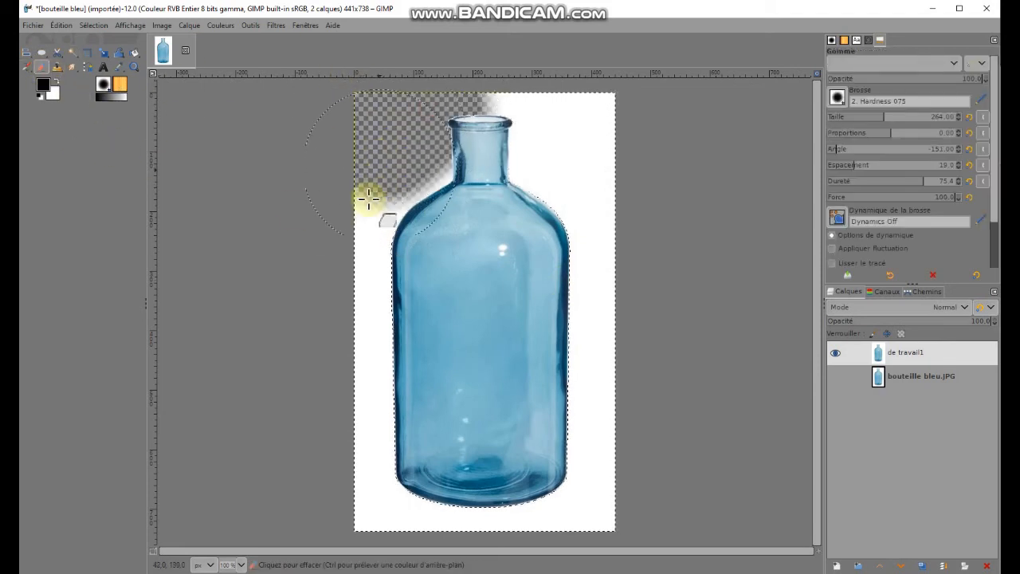
mouse_move(593, 248)
left_mouse_down()
mouse_move(592, 486)
mouse_move(388, 501)
mouse_move(357, 349)
left_mouse_up()
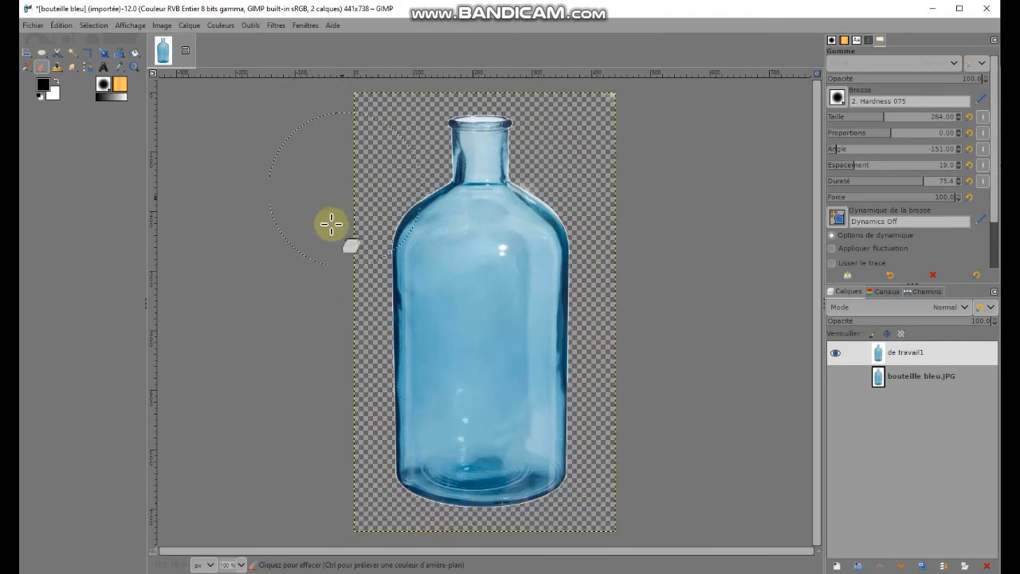
Export the cut-out bottle to the EXERCICES folder as bouteille bleu1.png with the default PNG options
left_click(33, 25)
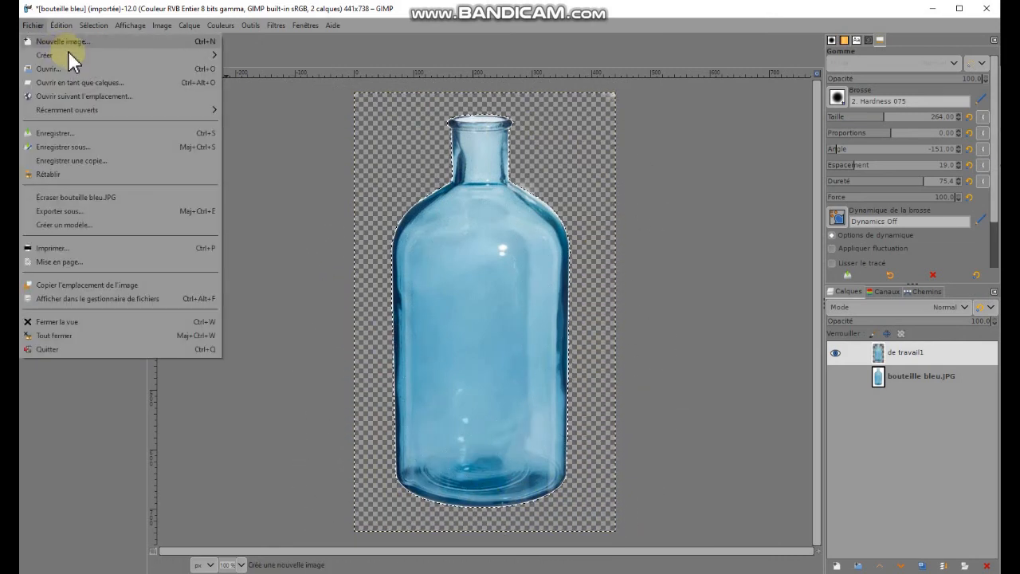
mouse_move(69, 56)
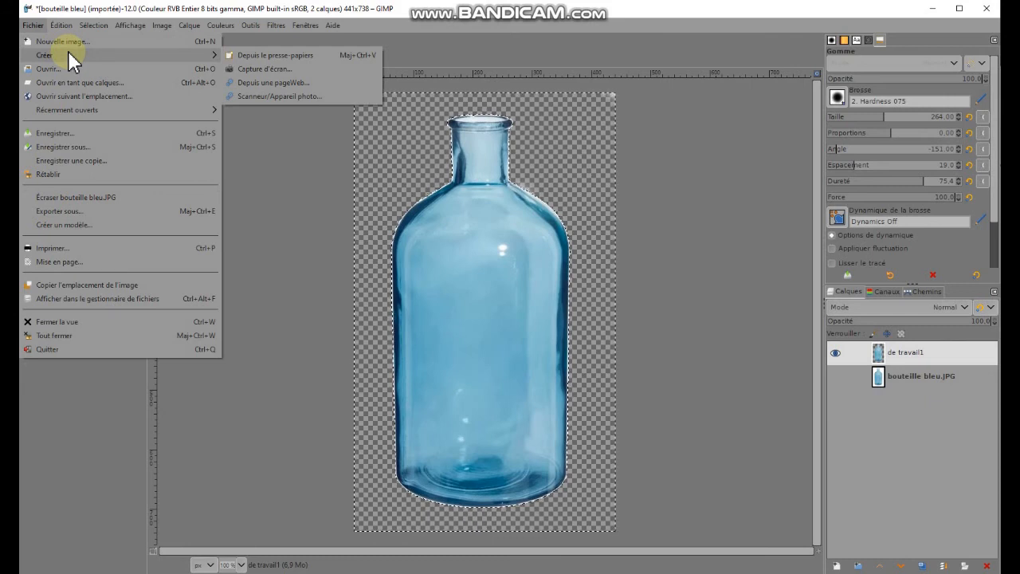
left_click(56, 210)
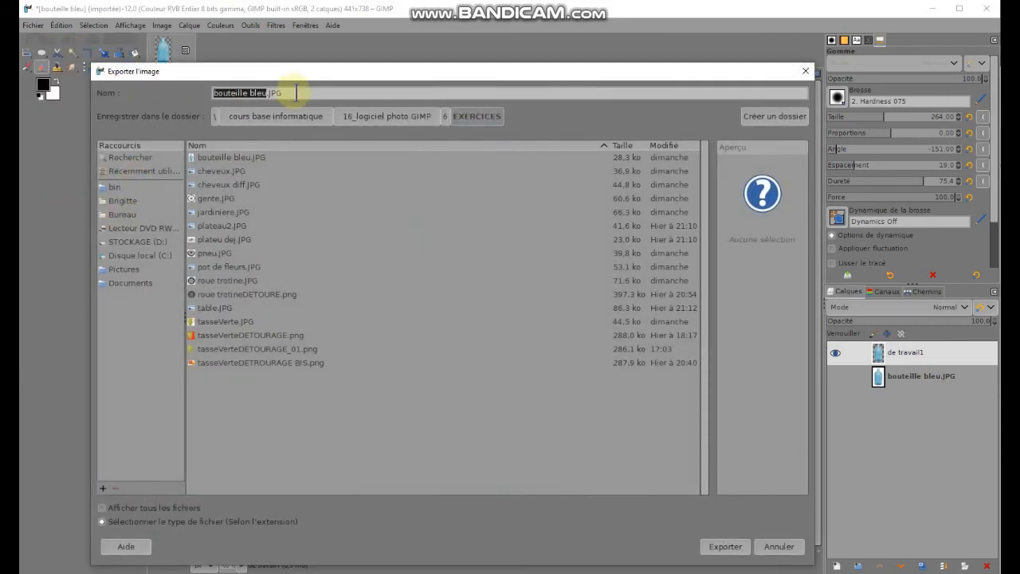
left_click(300, 94)
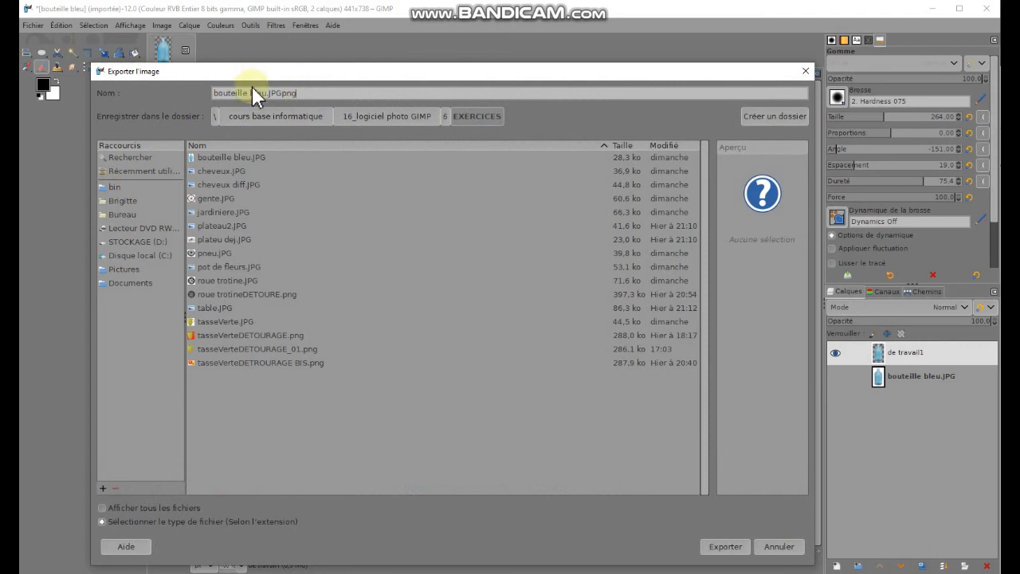
left_click(279, 93)
left_click_drag(278, 93, 273, 94)
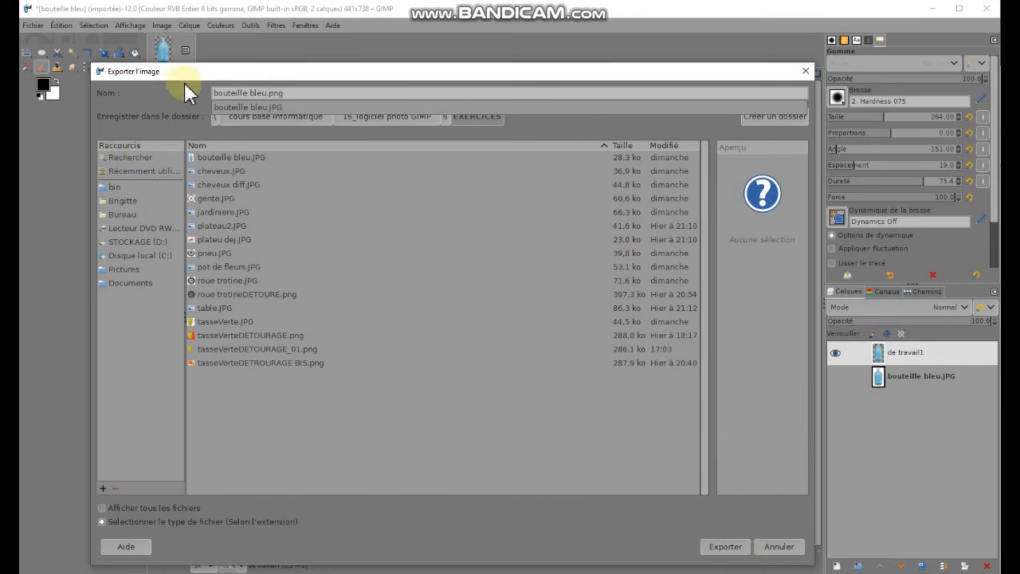
left_click(269, 94)
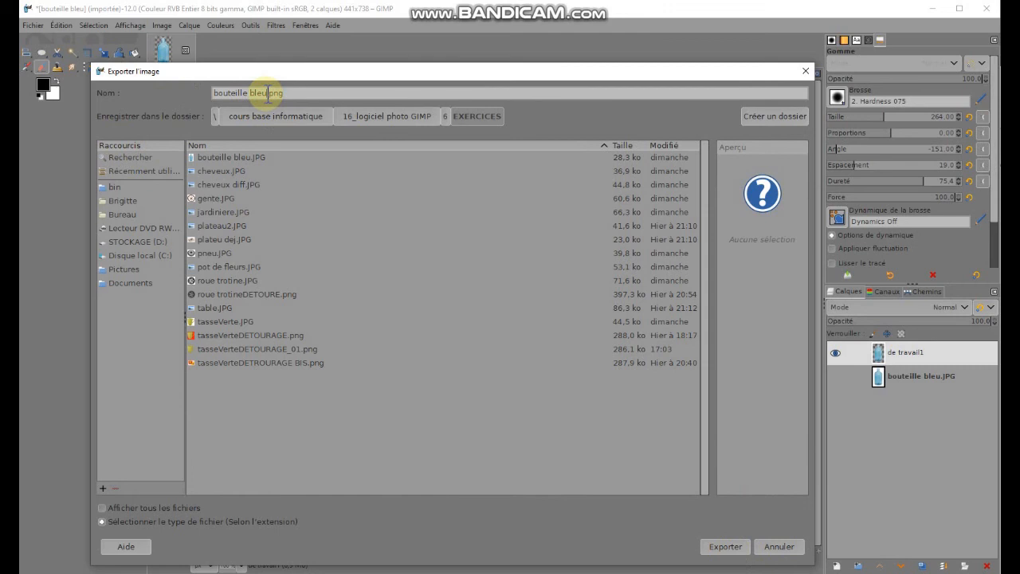
type("1")
left_click(725, 547)
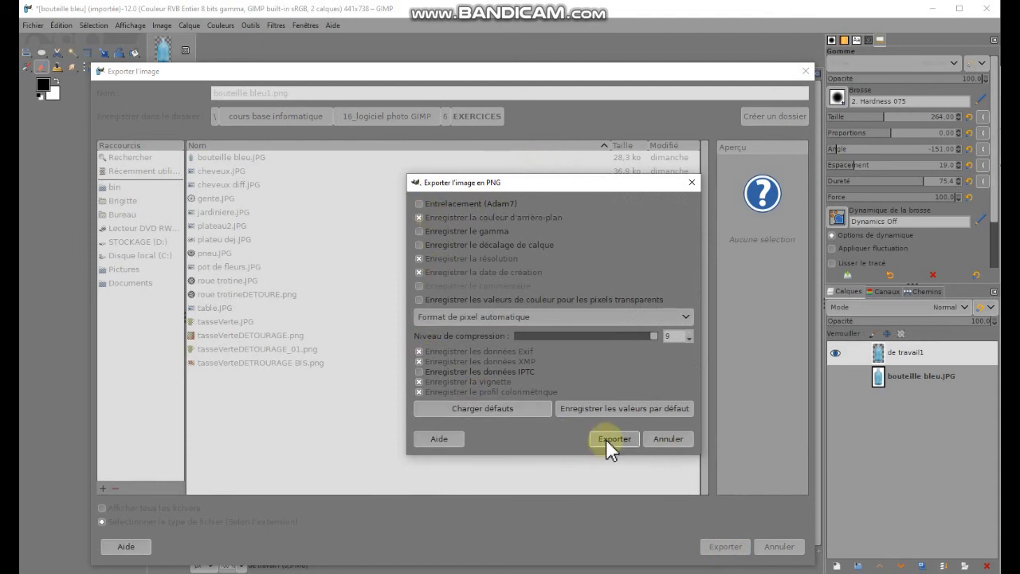
left_click(610, 440)
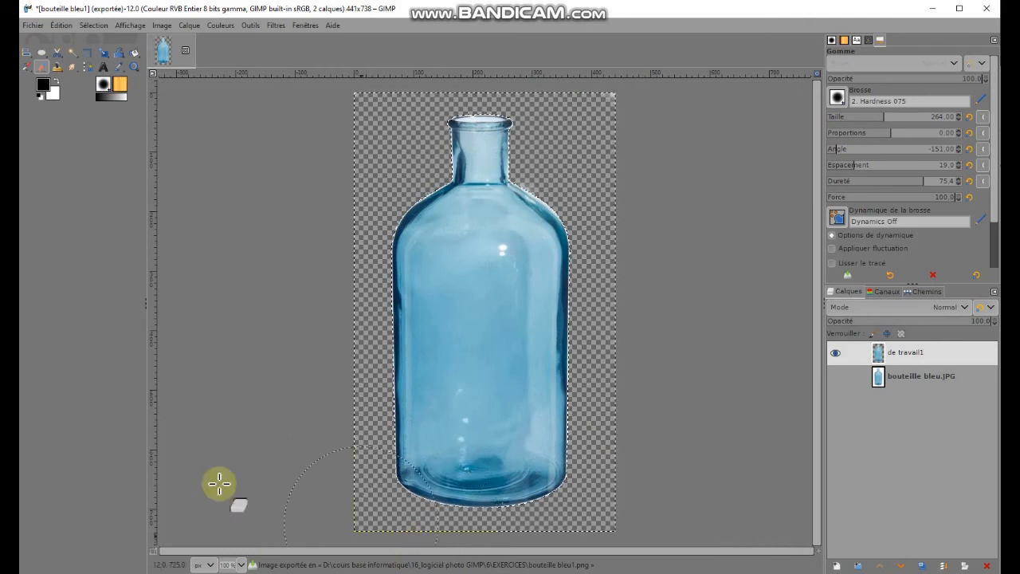
Open the tray photo plateau2.JPG from the EXERCICES folder
left_click(32, 25)
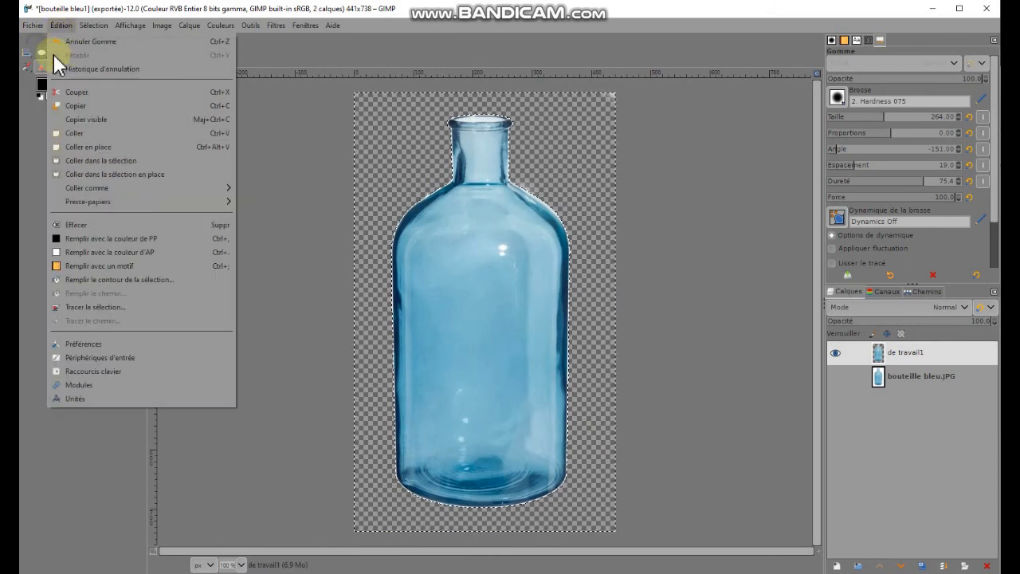
left_click(32, 29)
left_click(32, 27)
left_click(42, 70)
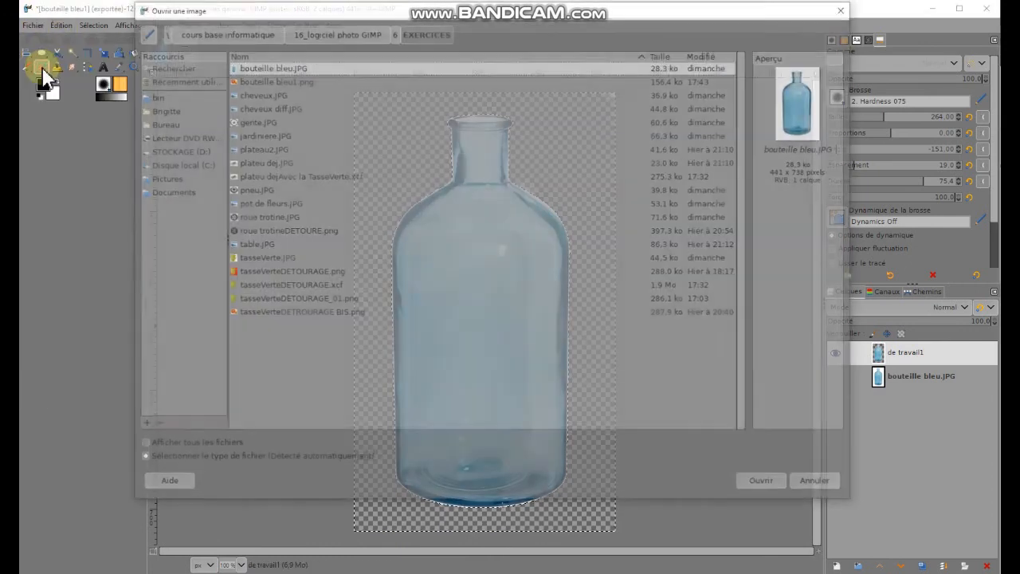
left_click(260, 149)
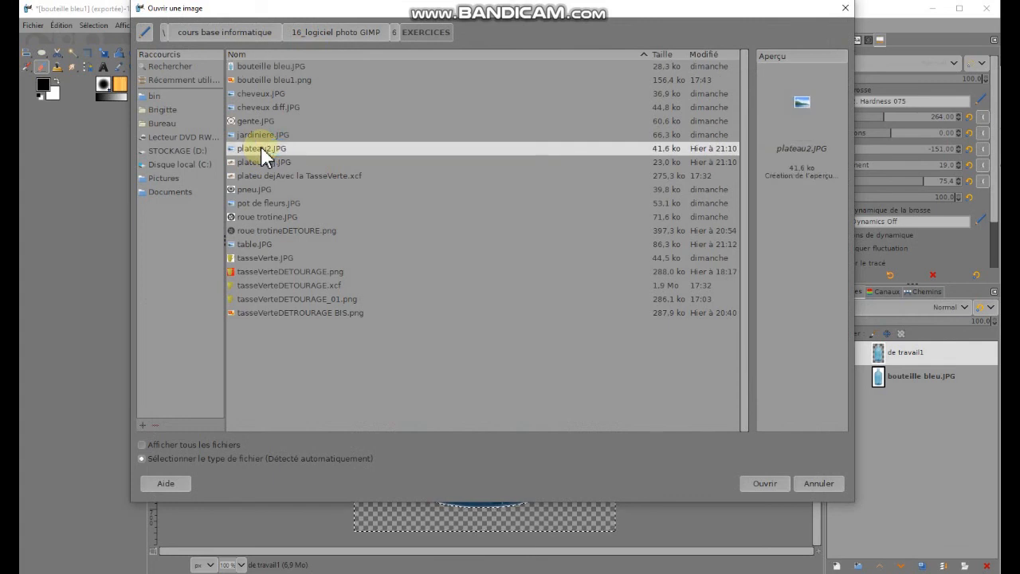
left_click(769, 485)
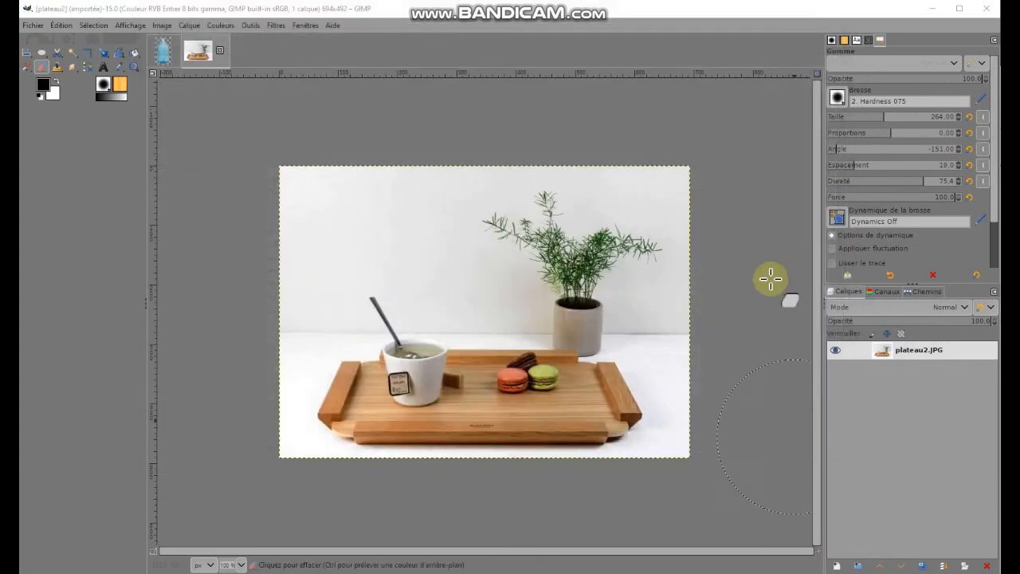
Add bouteille bleu1.png to the tray photo as a new layer
left_click(34, 25)
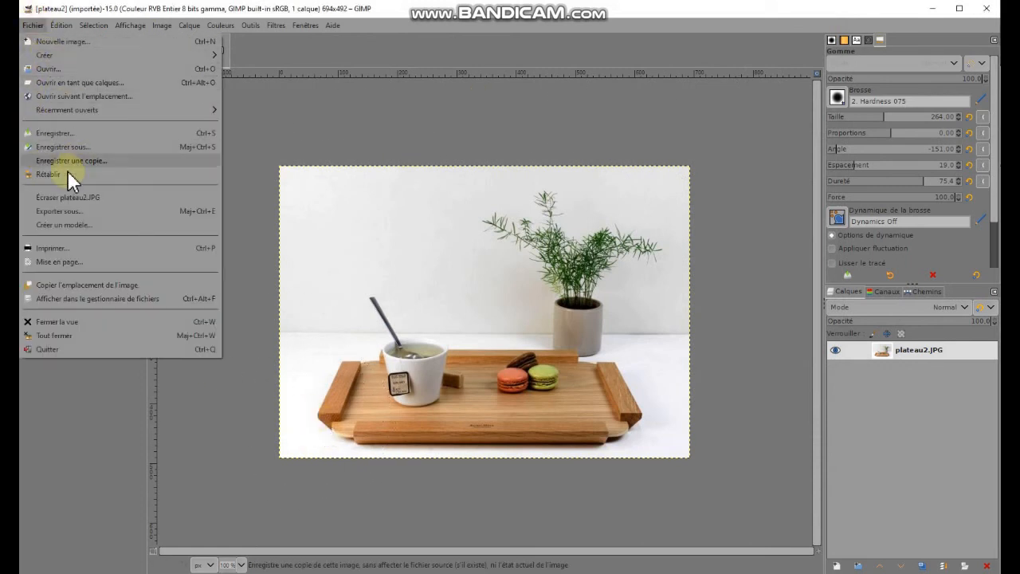
left_click(50, 83)
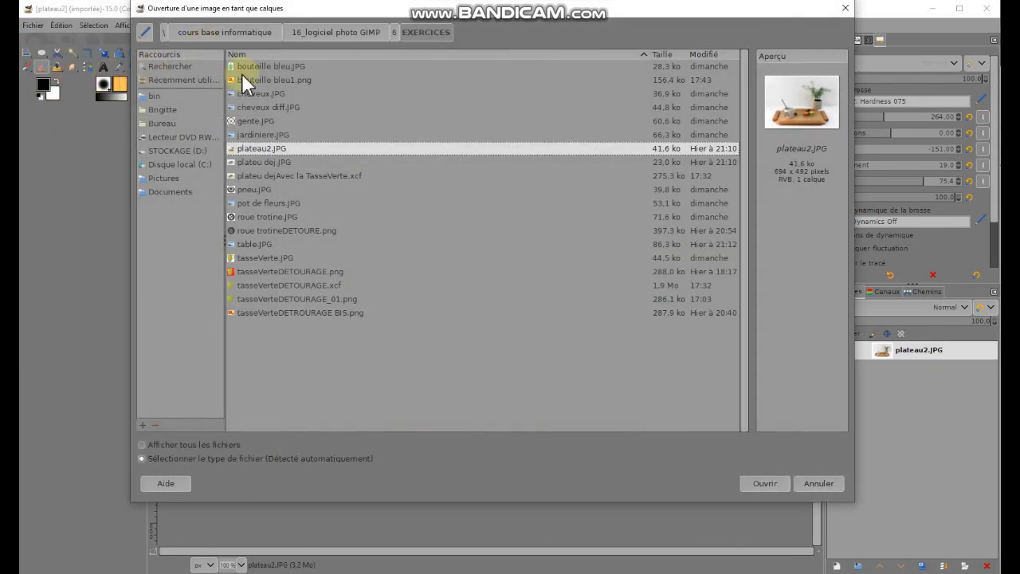
left_click(269, 80)
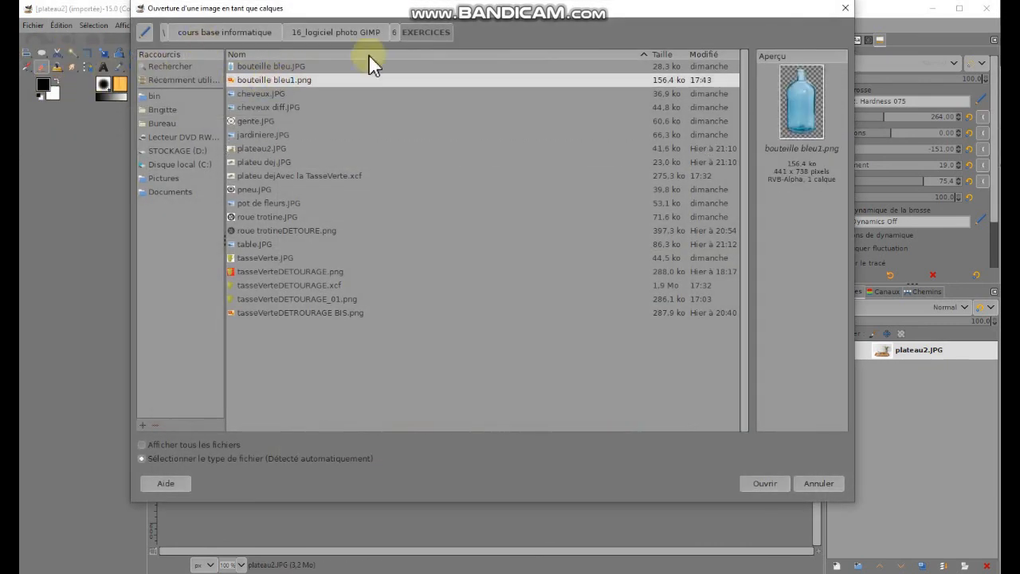
left_click(775, 481)
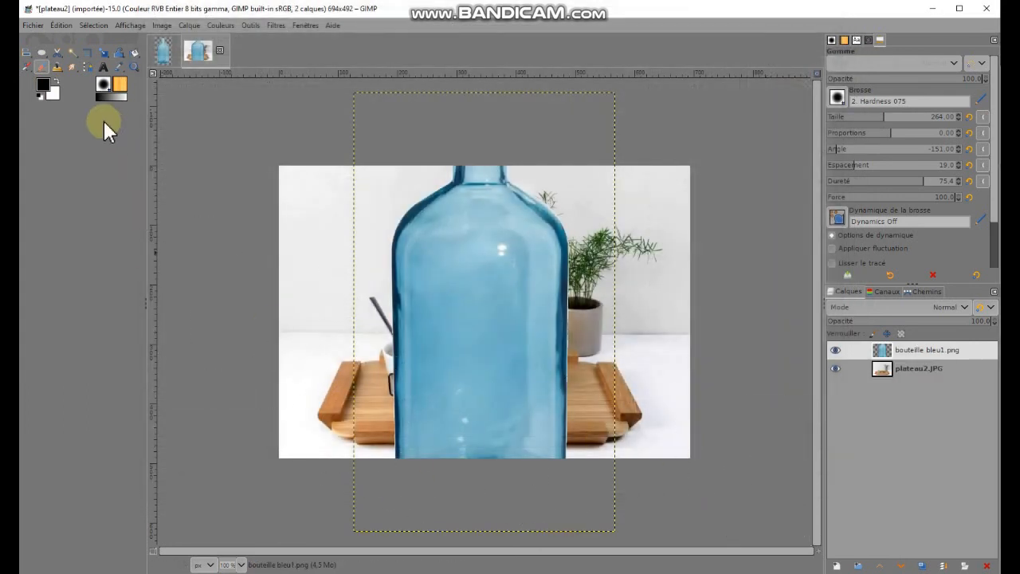
Scale the bottle layer proportionally to about 144 × 241 px and place it beside the white cup, at the tray photo's left edge
left_click(104, 53)
left_click(485, 297)
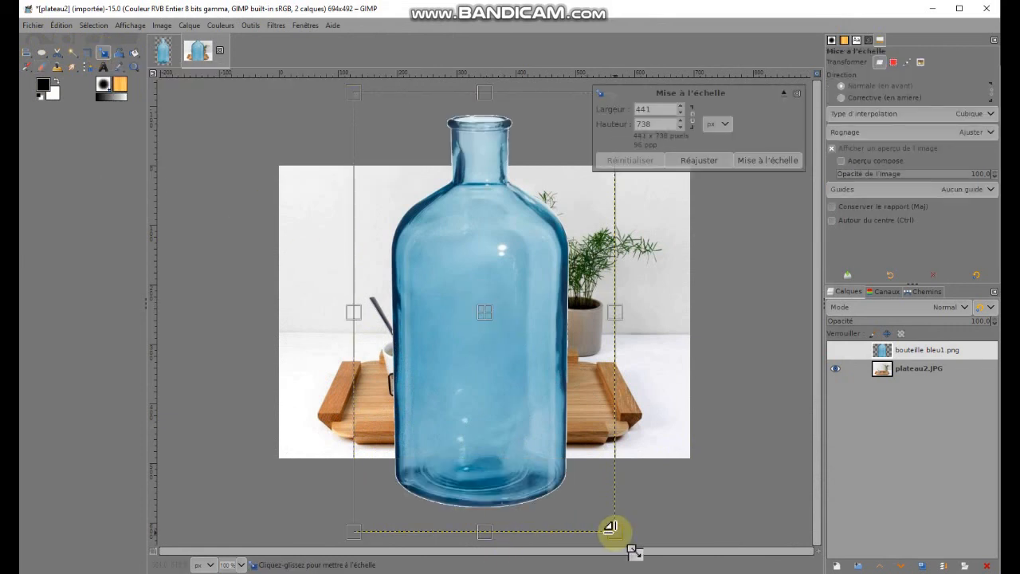
left_click_drag(609, 529, 515, 335)
key("ctrl")
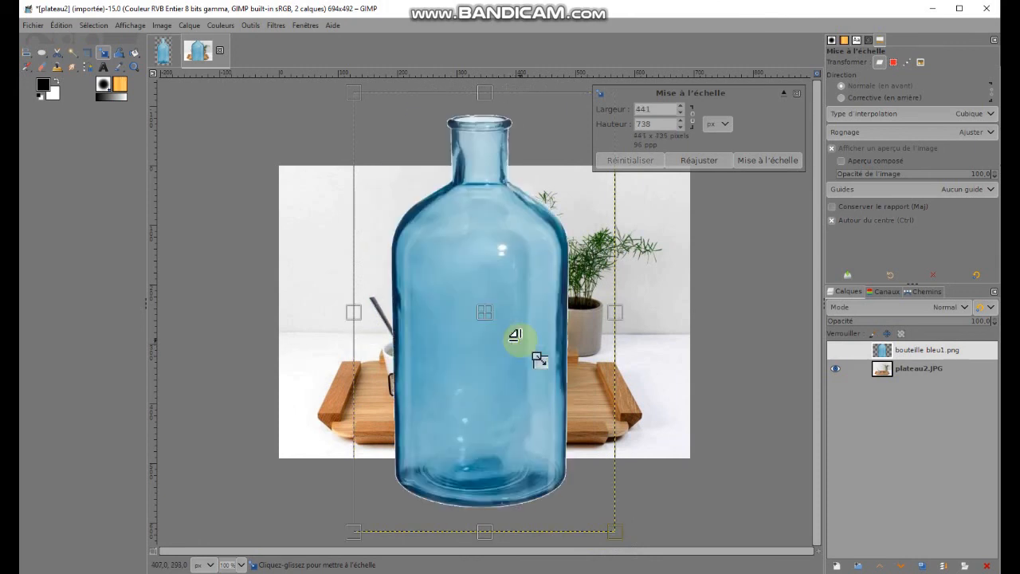
left_click(692, 121)
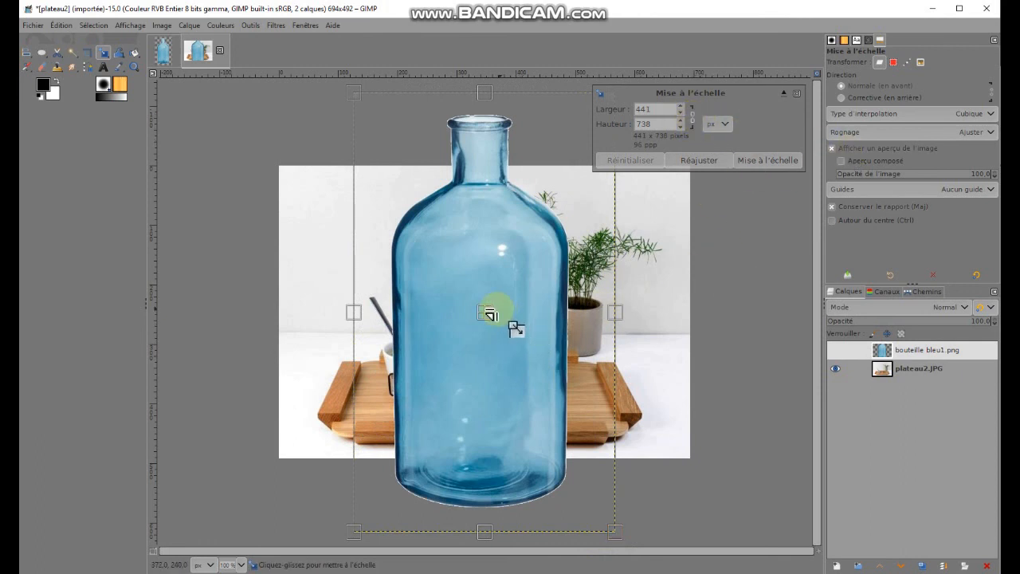
left_click_drag(614, 530, 358, 231)
left_click_drag(398, 167, 334, 322)
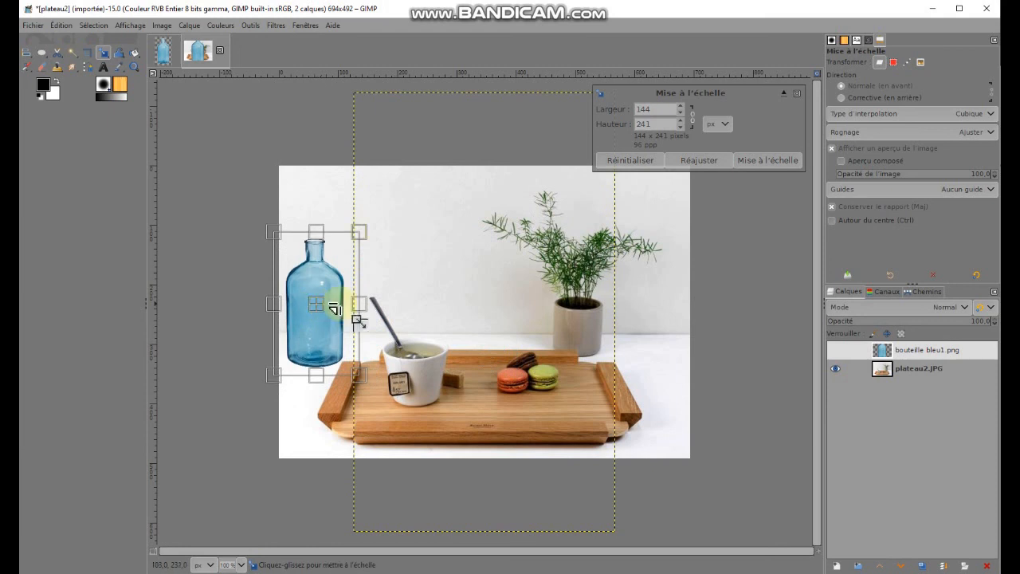
left_click(769, 161)
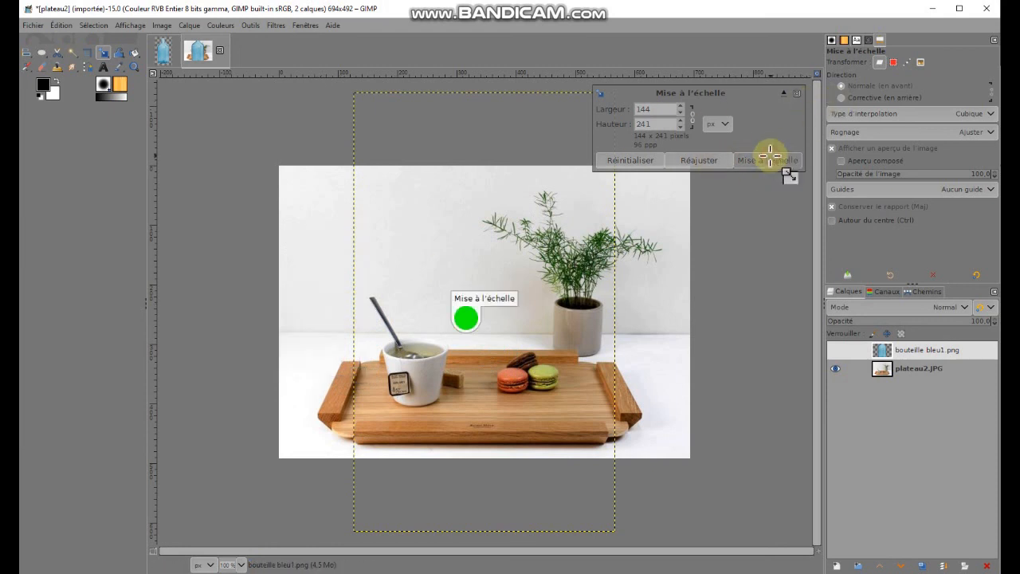
Apply the Ombre portée drop shadow filter to the bottle layer with a grow radius of 7
left_click(276, 25)
mouse_move(310, 149)
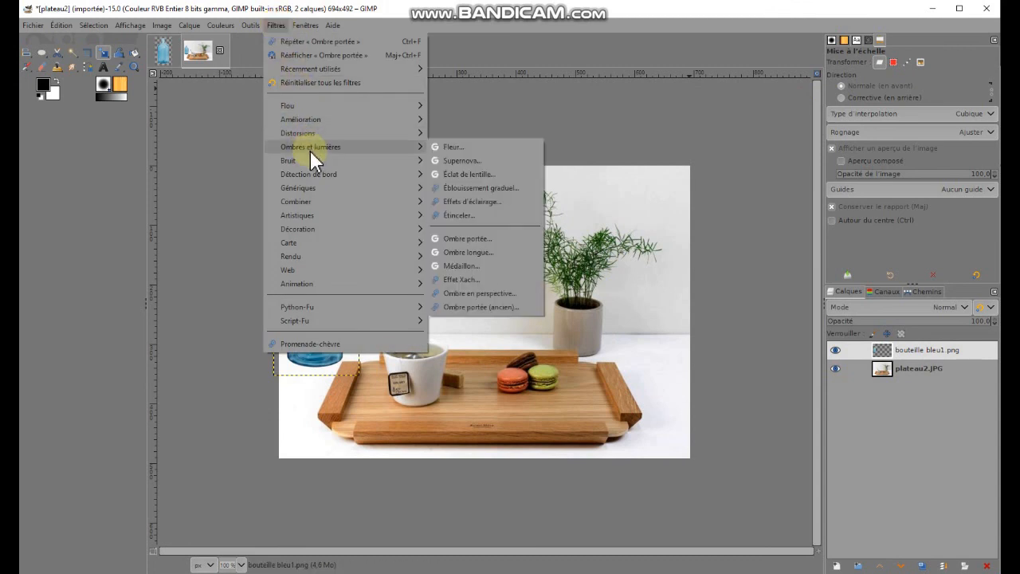
left_click(478, 237)
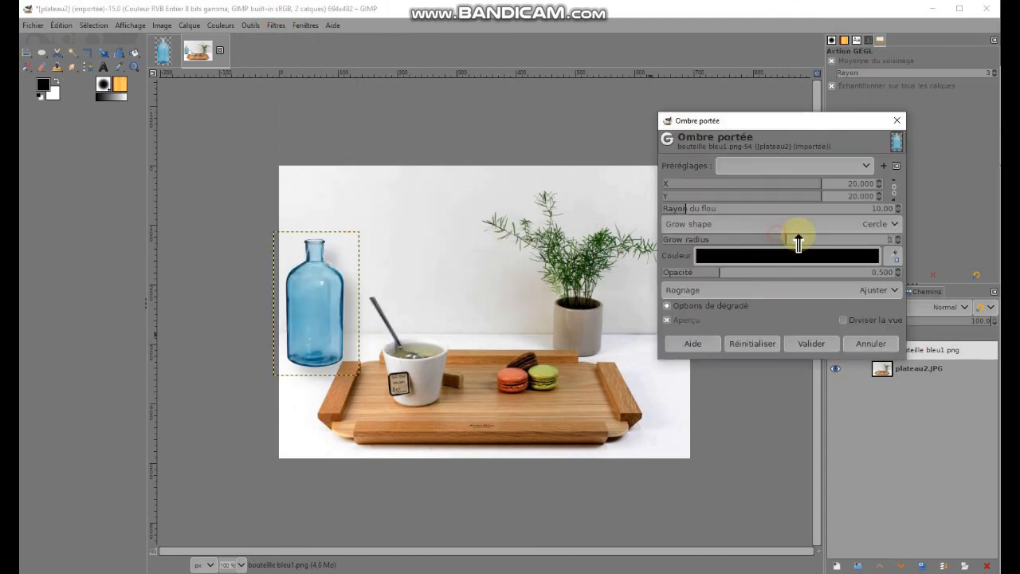
left_click_drag(799, 241, 808, 242)
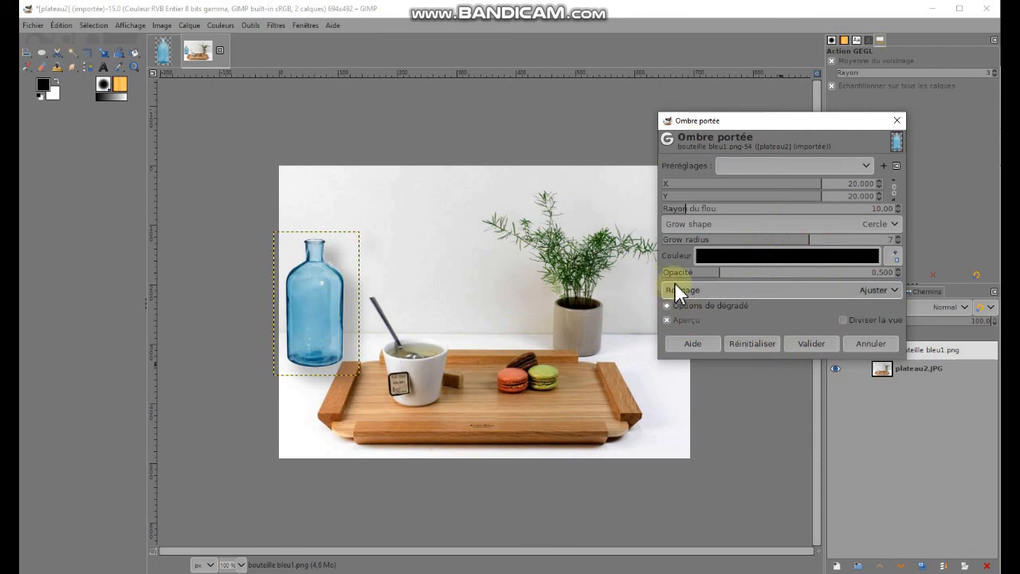
left_click(812, 344)
Export the tray and bottle composition to the EXERCICES folder as plateau02.JPG with the default JPEG options
left_click(32, 25)
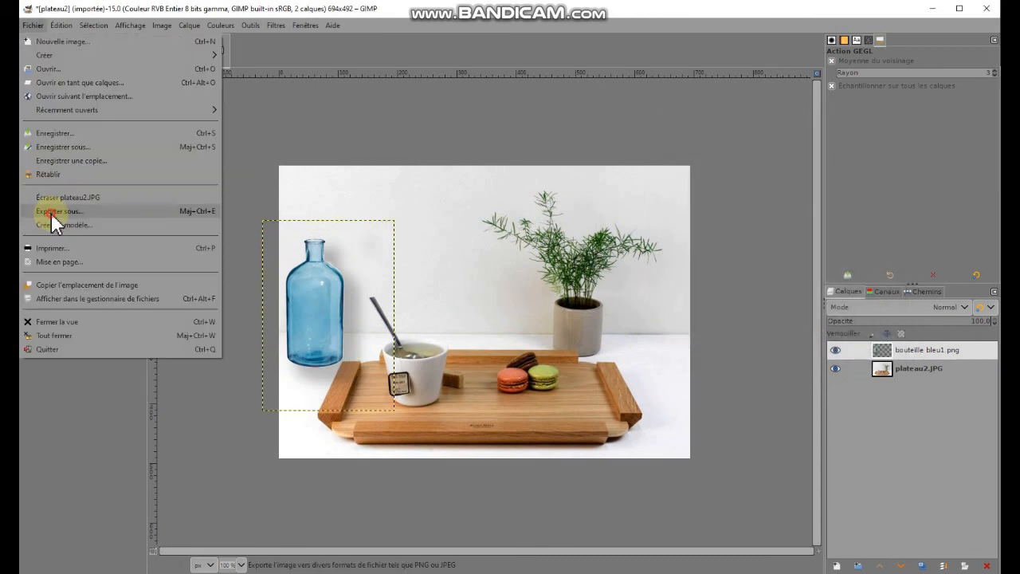
left_click(51, 213)
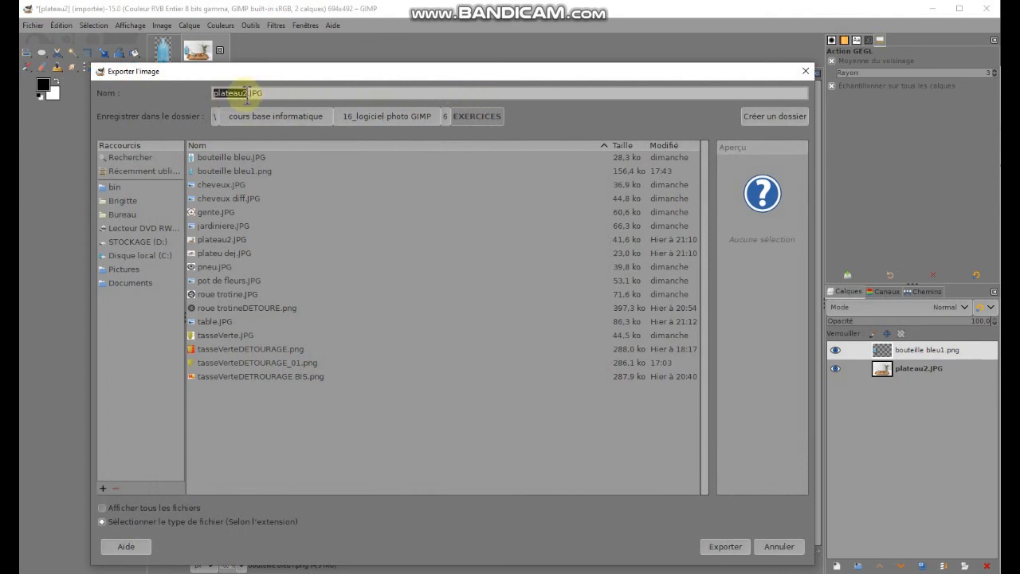
left_click(248, 94)
left_click(725, 546)
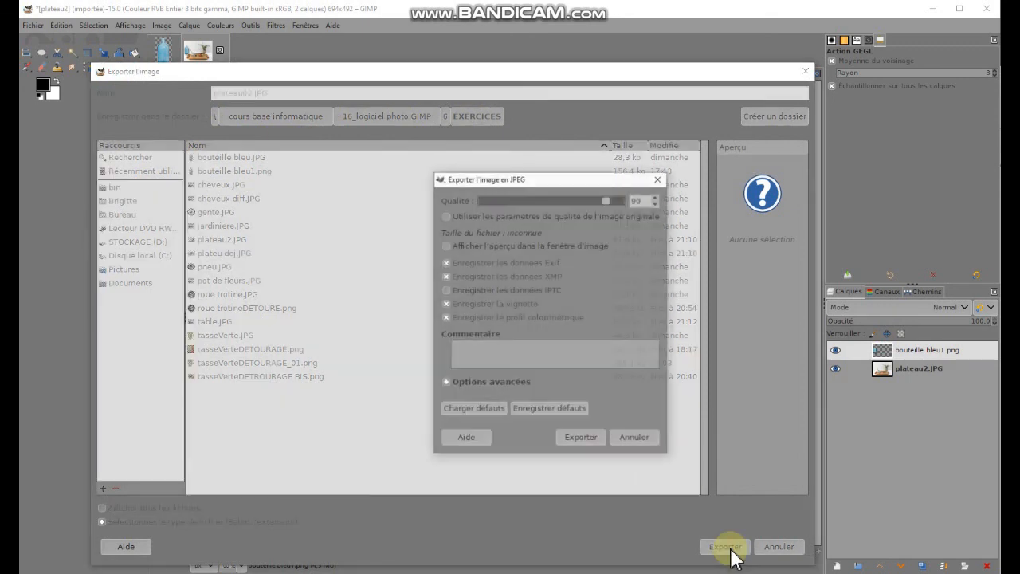
left_click(583, 439)
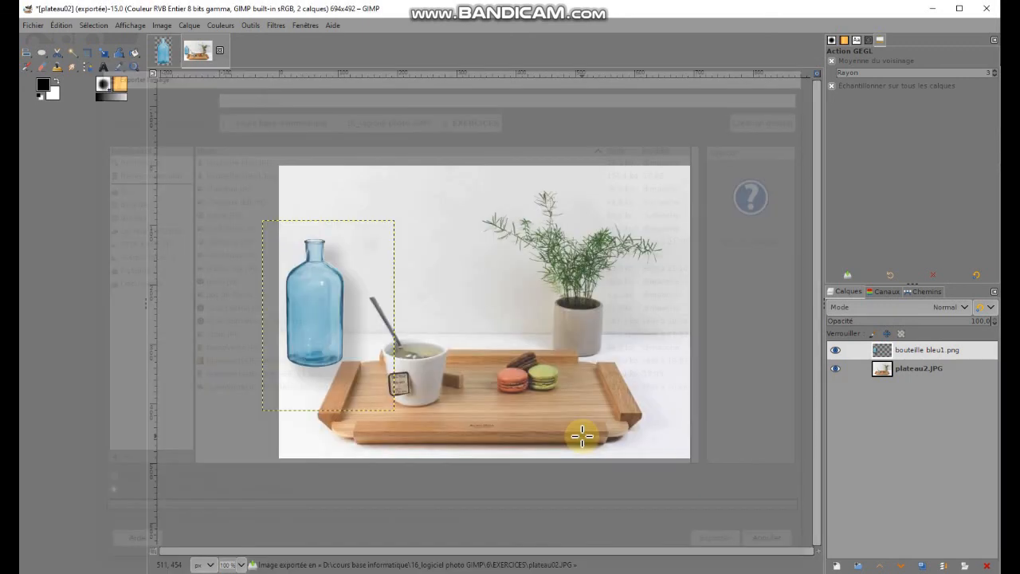